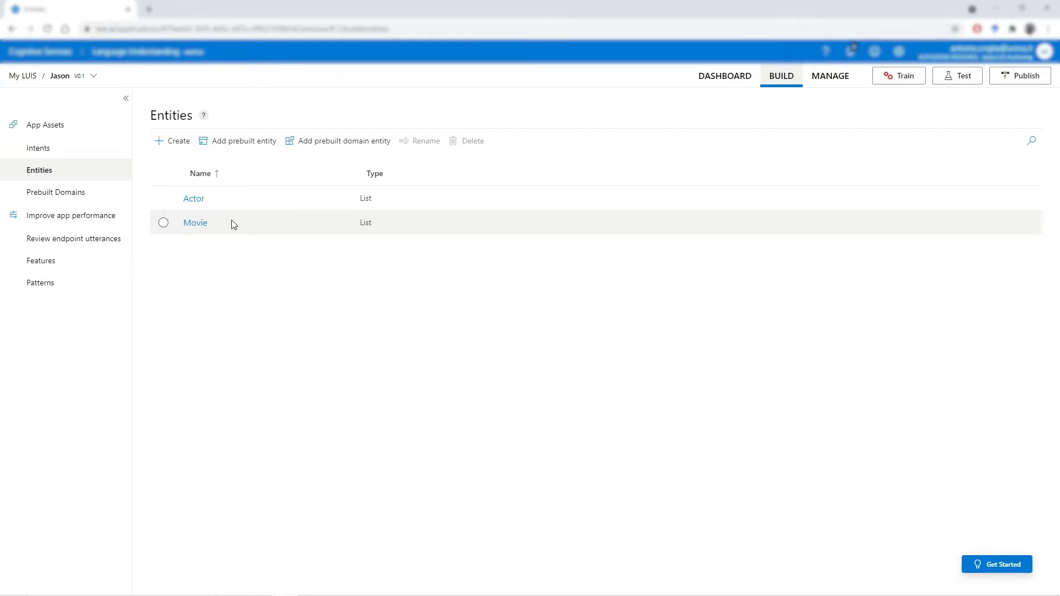
- Review the Actor entity's list values and look up the JSON file format supported for importing sublists
left_click(202, 200)
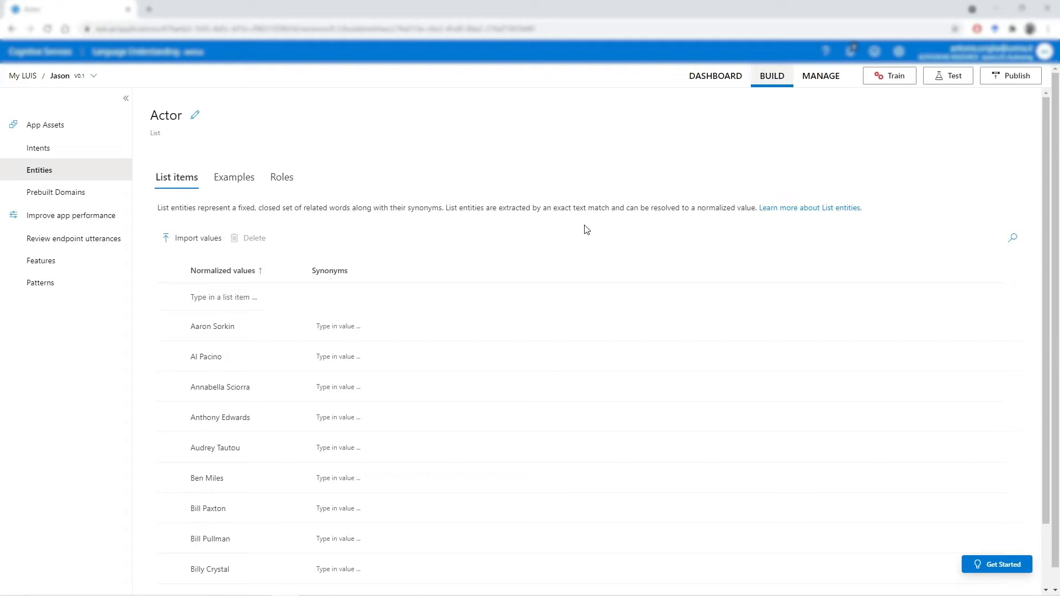
scroll(456, 356, "down", 1)
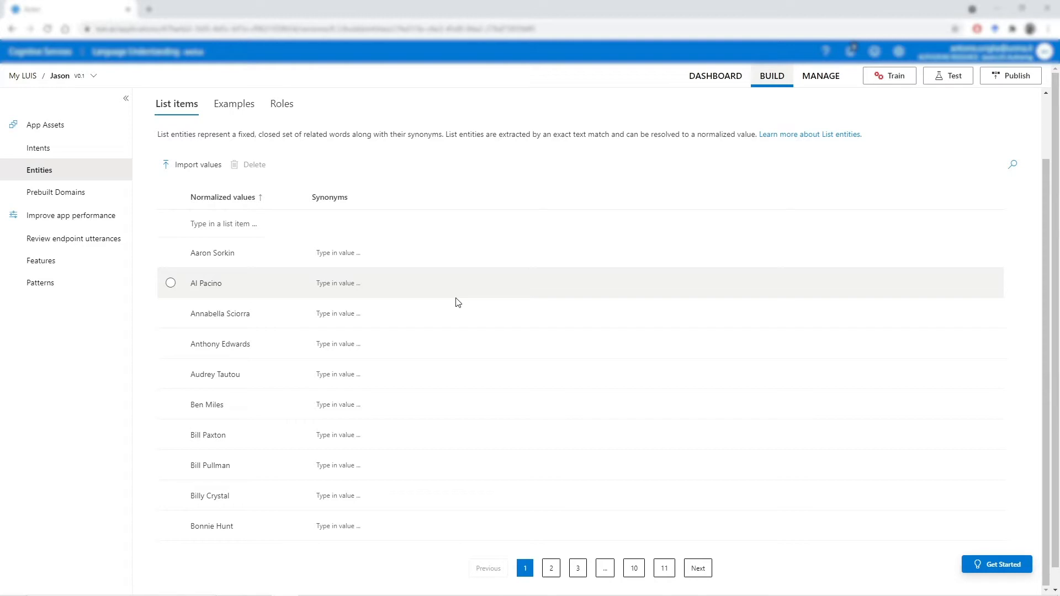
left_click(215, 166)
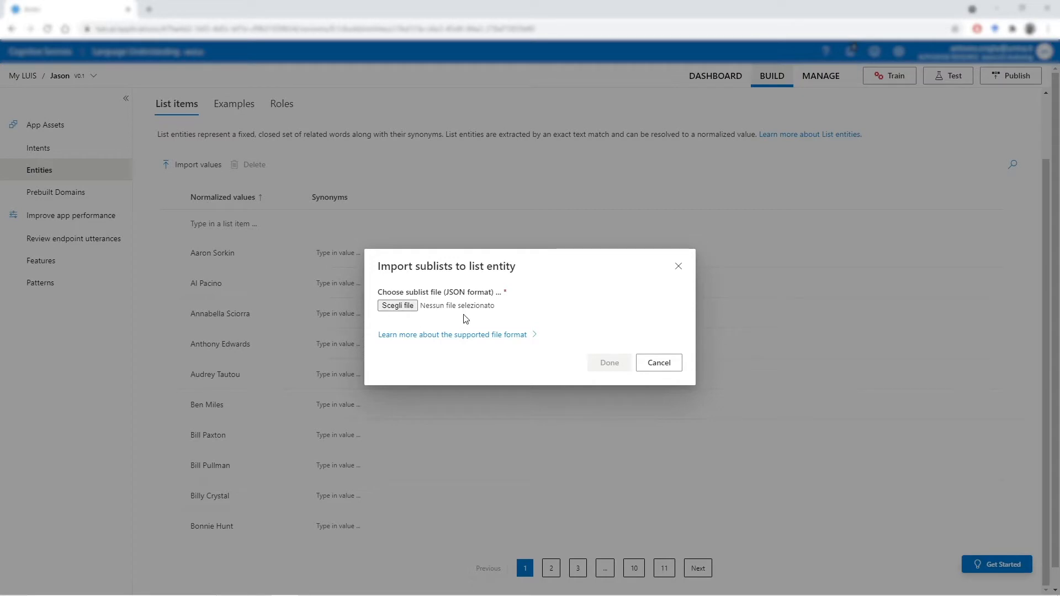
left_click(458, 335)
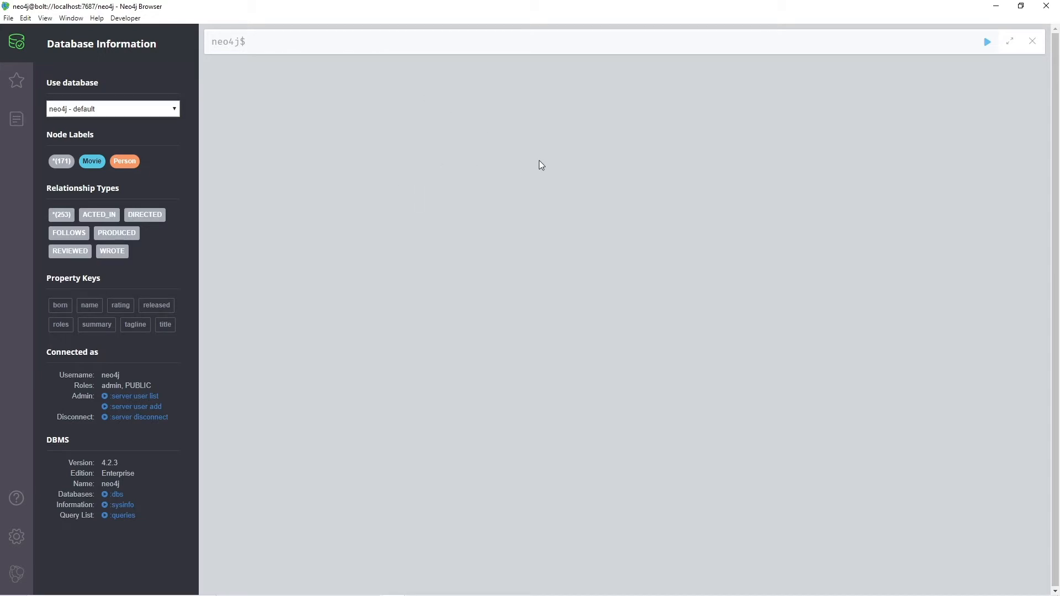
- In Neo4j Browser, run MATCH (p:Person)-[:ACTED_IN]->(:Movie) RETURN p.name and expand the raw response in code view
type("MATCH (p:Person)-[:ACTED_IN]->(:Movie) RETURN p.name")
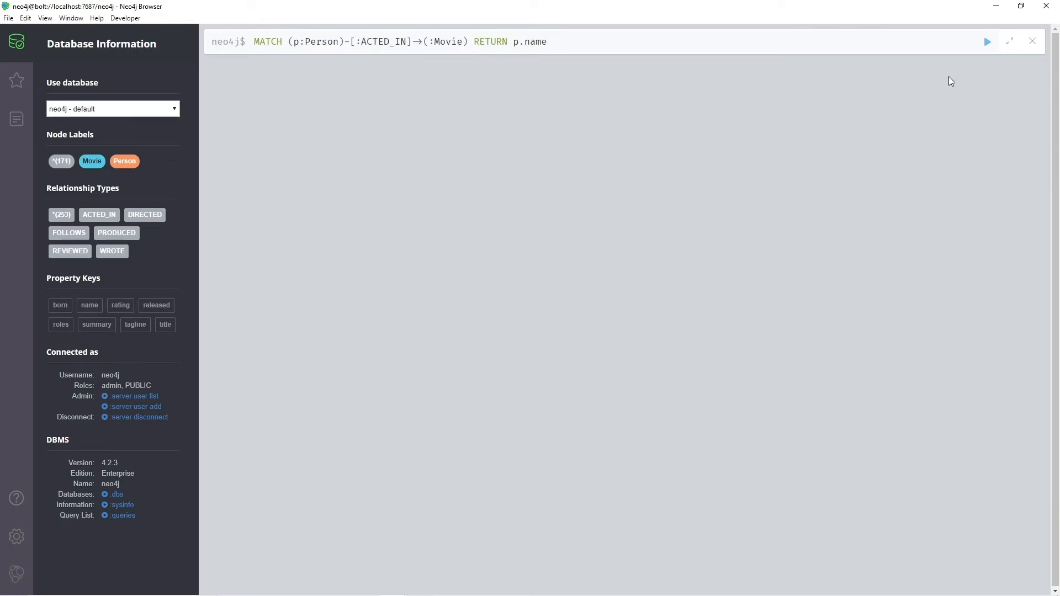
left_click(988, 42)
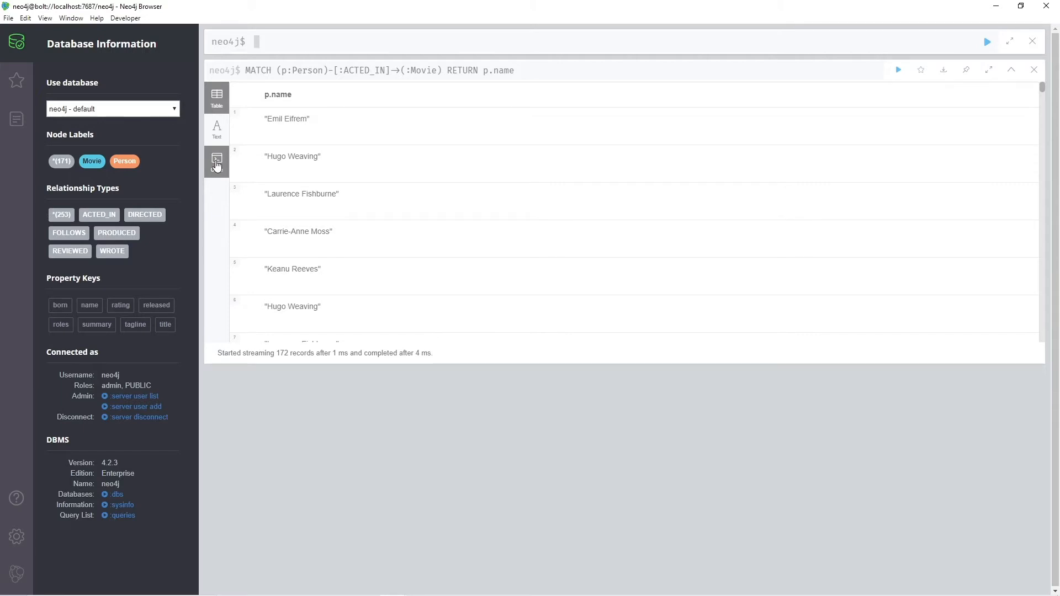
left_click(217, 164)
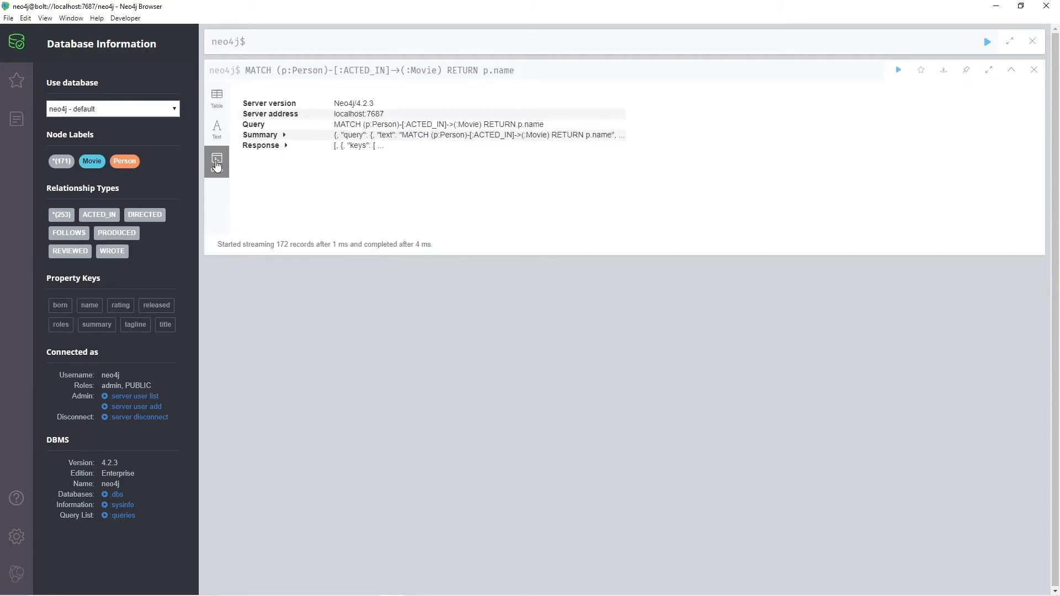
left_click(286, 147)
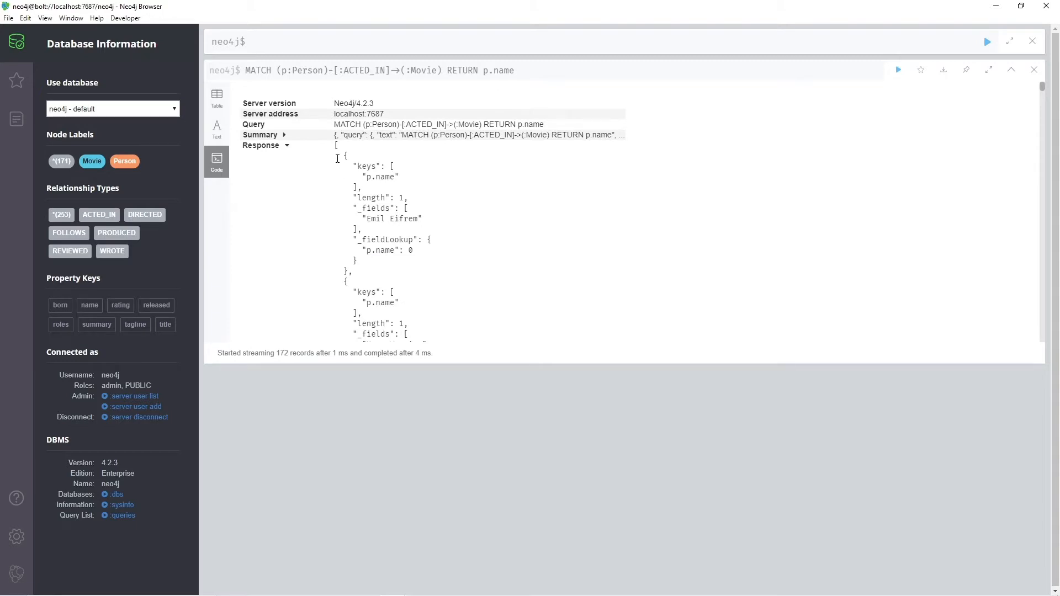
- Select the query's entire JSON response, from its opening bracket to its closing bracket
scroll(472, 211, "down", 6)
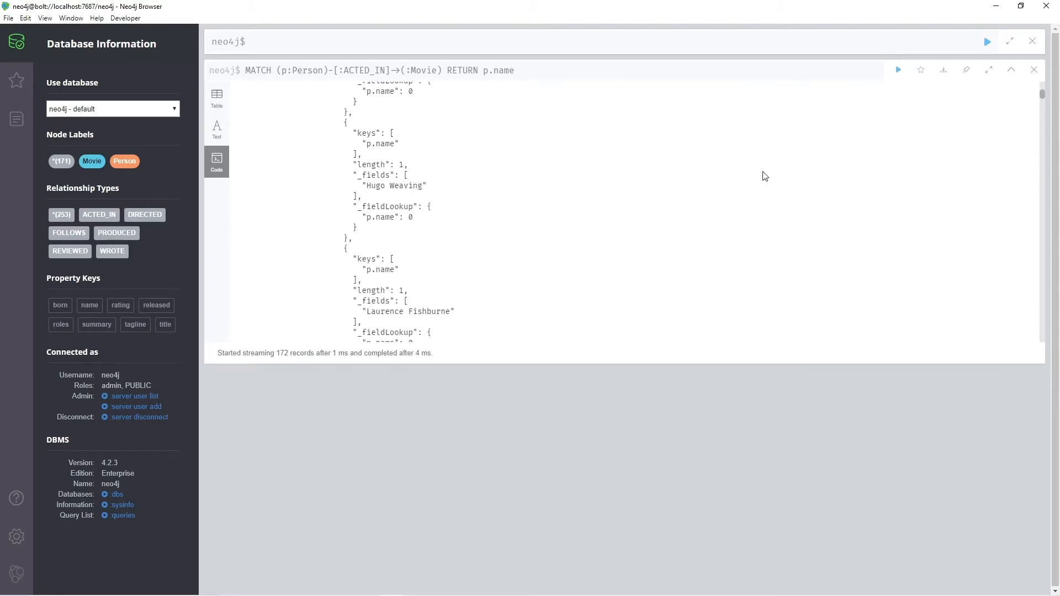
left_click_drag(1041, 98, 1030, 343)
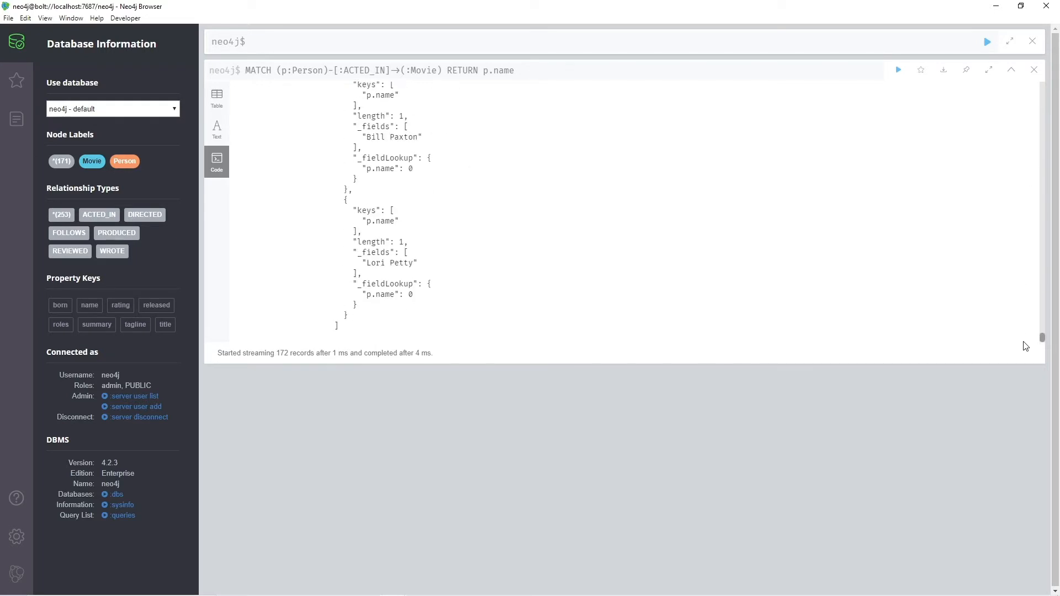
left_click(354, 325, "shift")
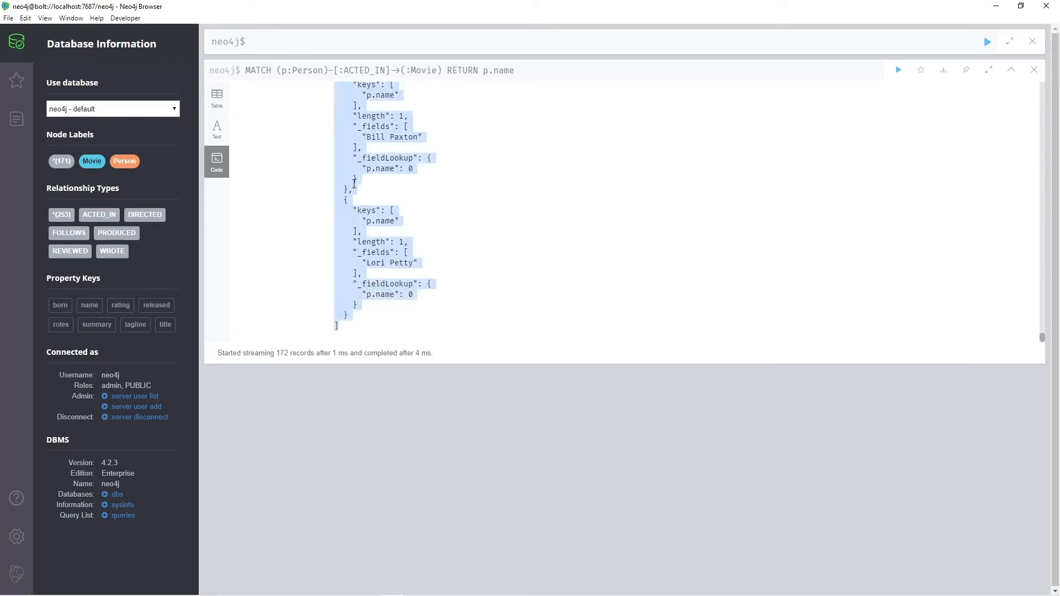
scroll(458, 195, "up", 10)
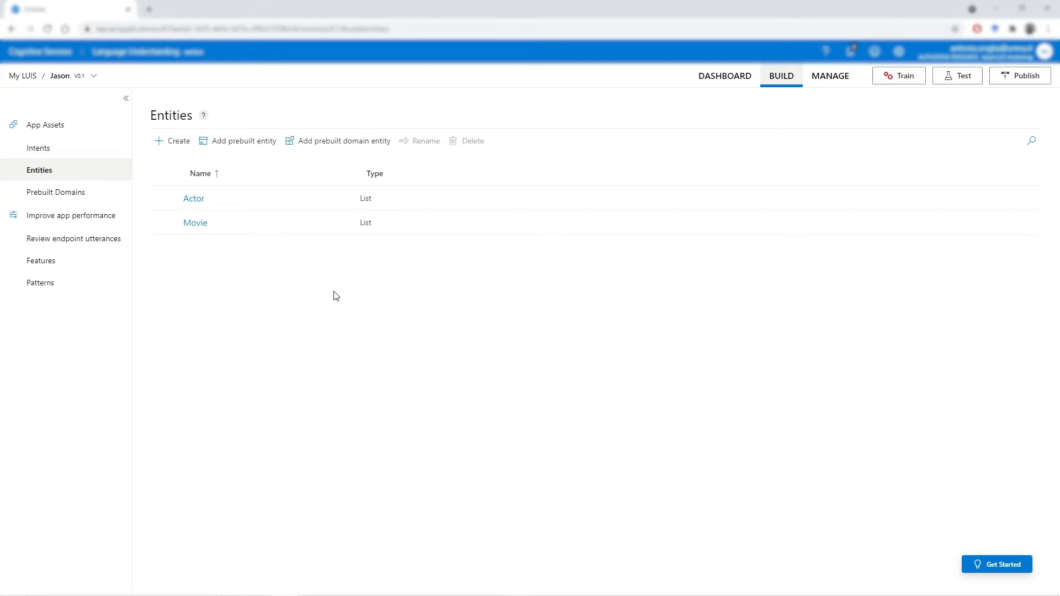
- Review the list values of the Movie entity in the LUIS portal
left_click(198, 224)
scroll(359, 301, "down", 2)
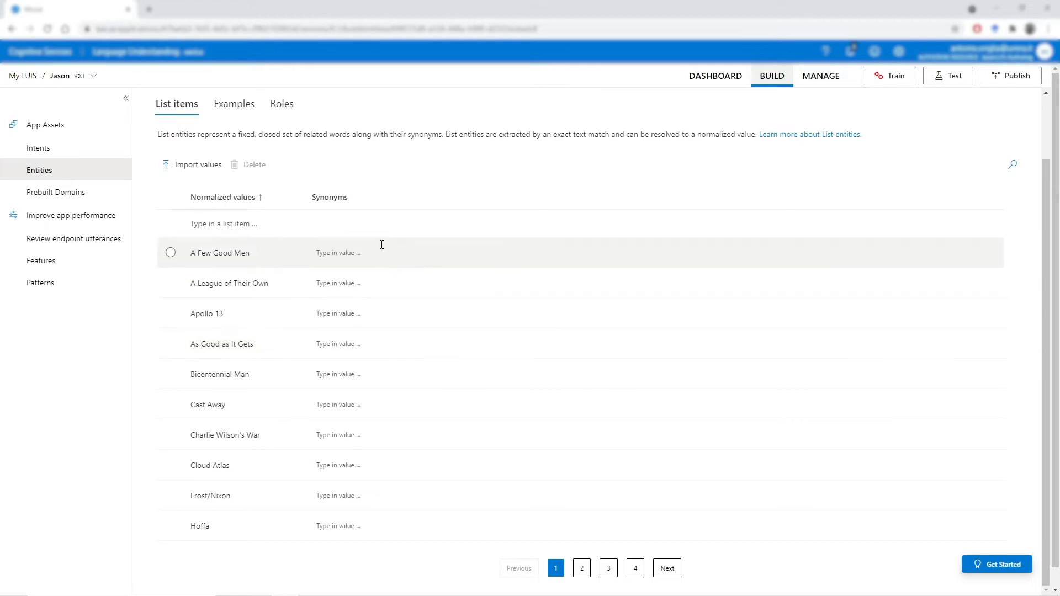
- Add the example "do you know the names of the people who were in as good as it gets?" to the GetActedIn intent
left_click(52, 154)
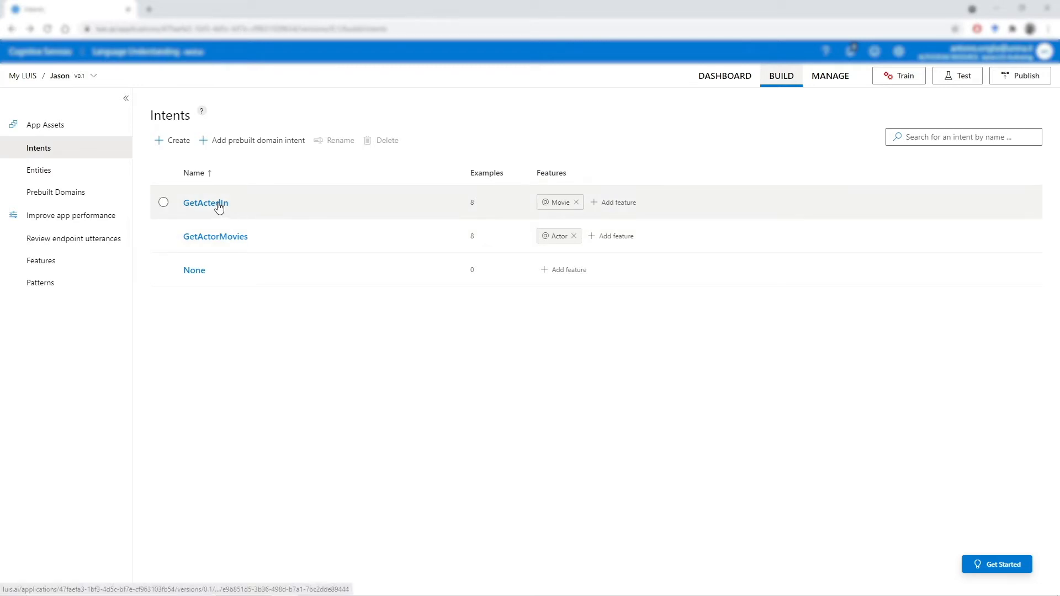
left_click(219, 204)
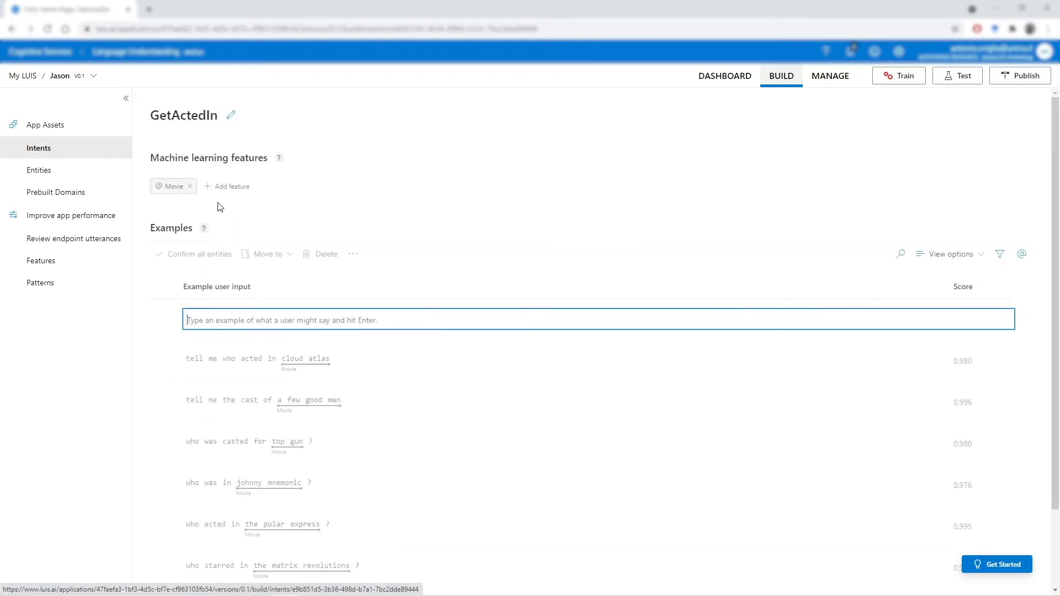
scroll(439, 368, "down", 2)
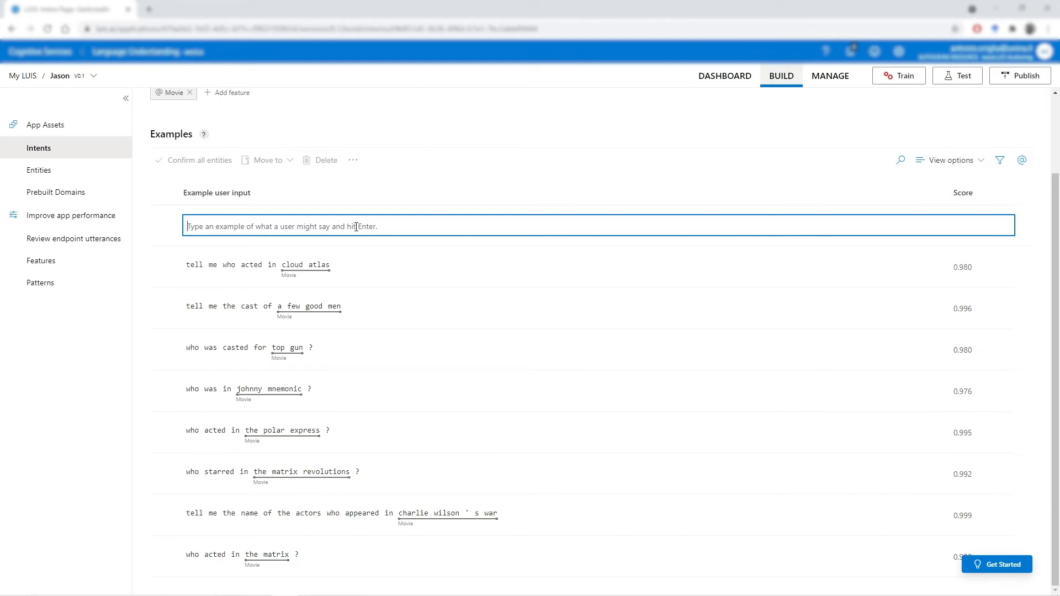
type("do you know ")
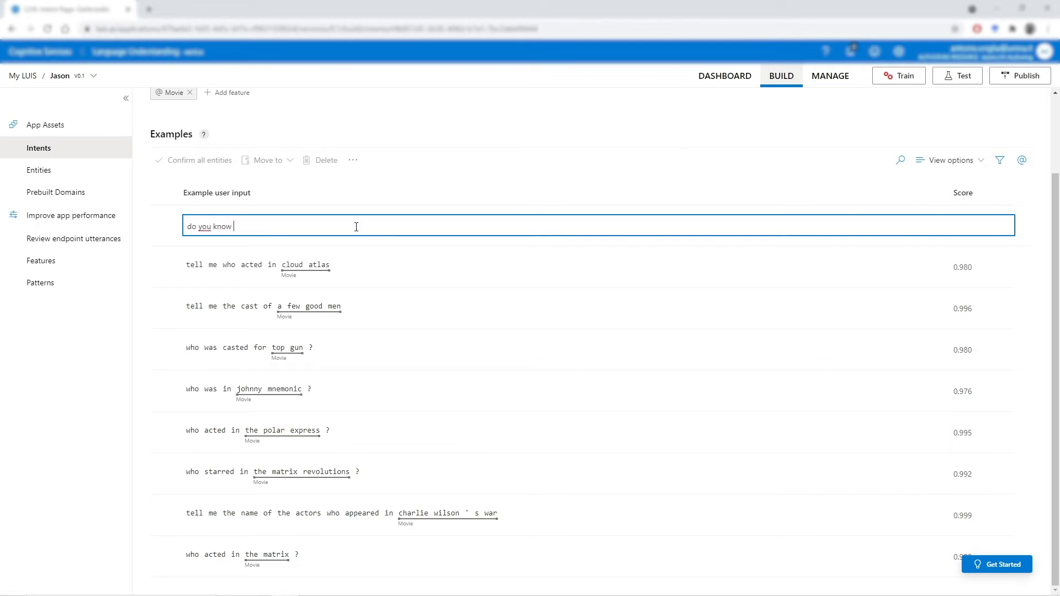
type("the names of the people who were in as good as it ")
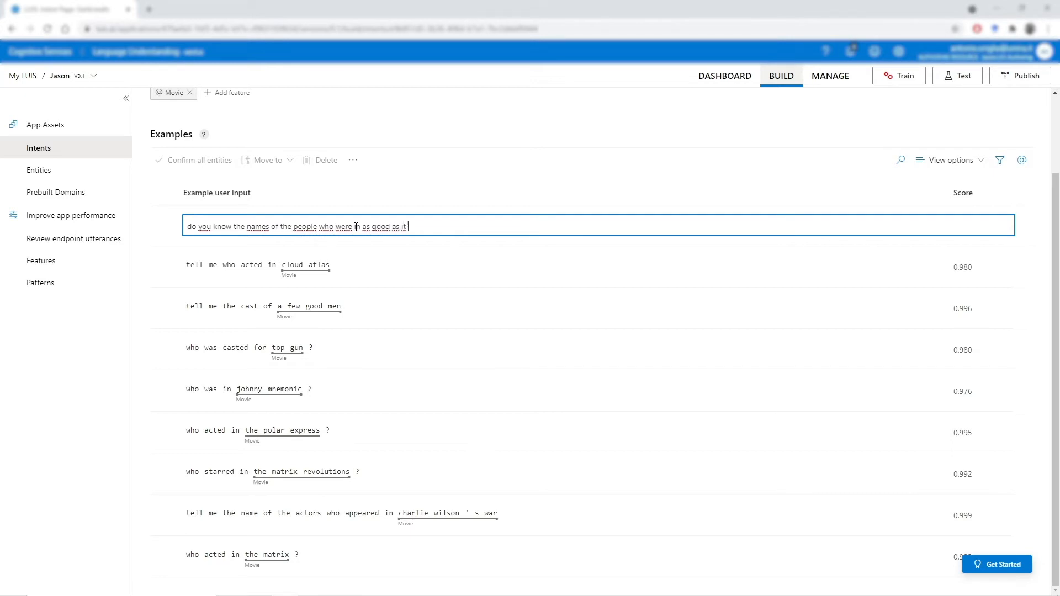
type("gets?")
key("Return")
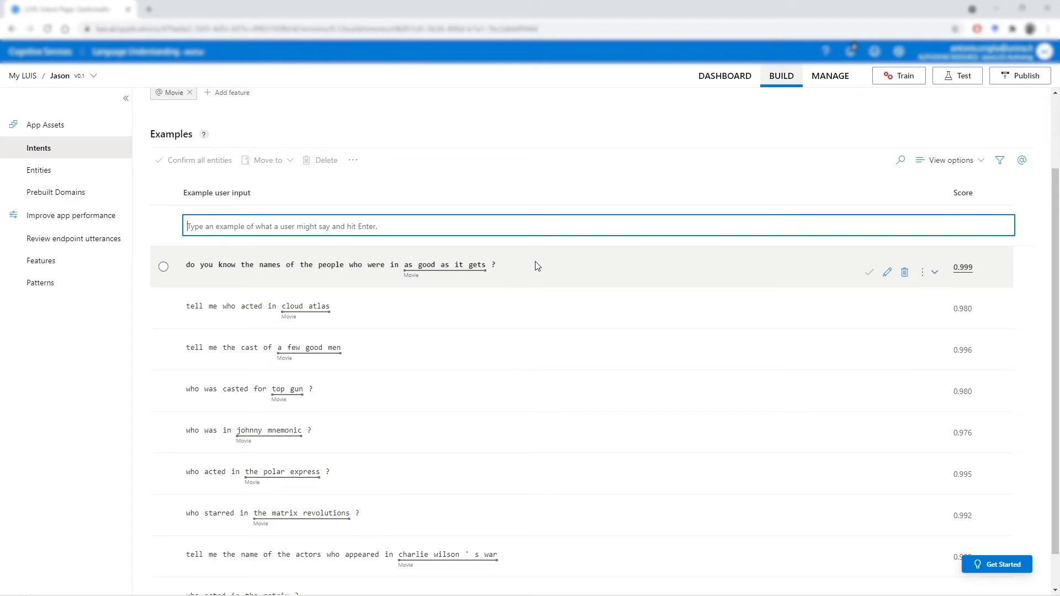
- Delete the newly added "as good as it gets" example from the GetActedIn intent
scroll(535, 267, "up", 2)
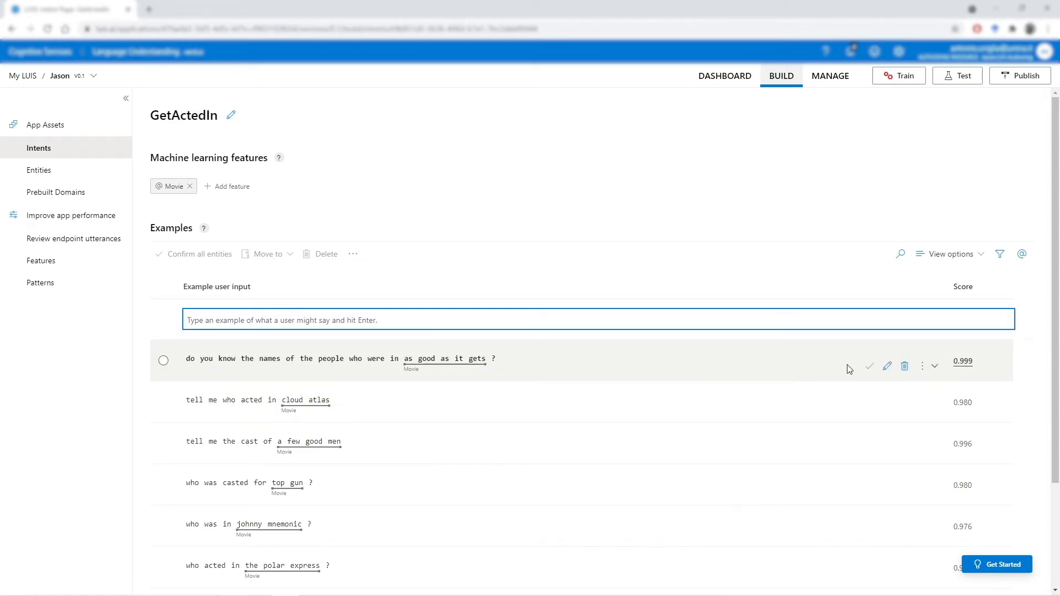
left_click(906, 367)
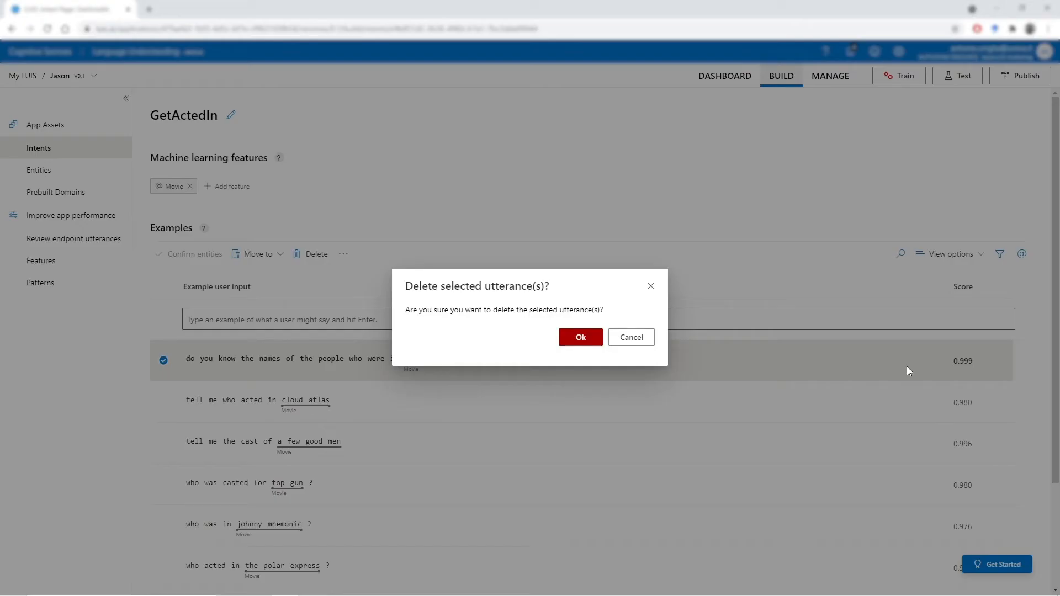
left_click(594, 342)
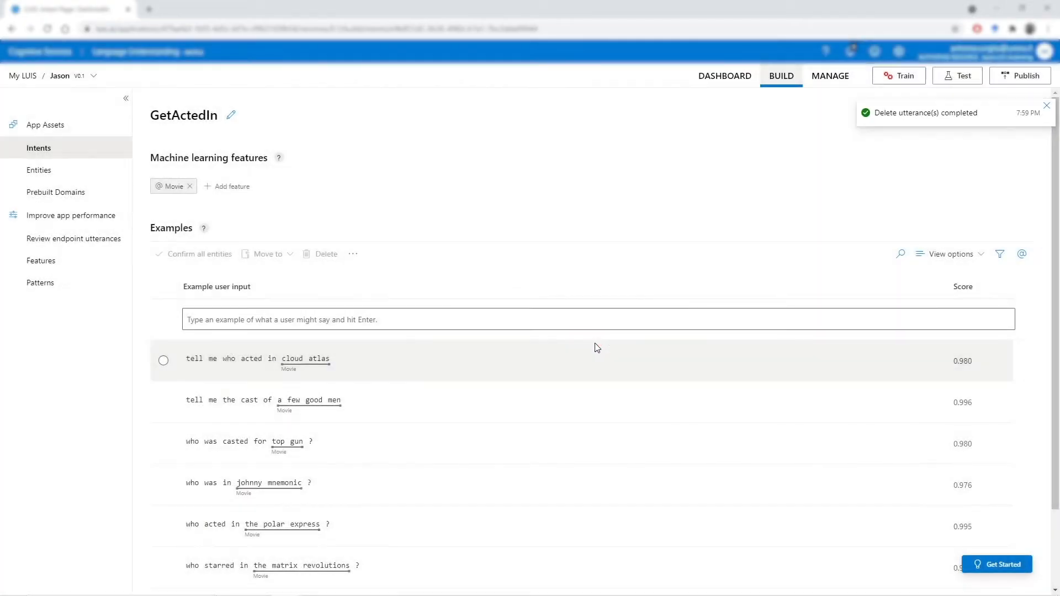
- Examine the example utterances and the Actor feature of the GetActorMovies intent
left_click(78, 150)
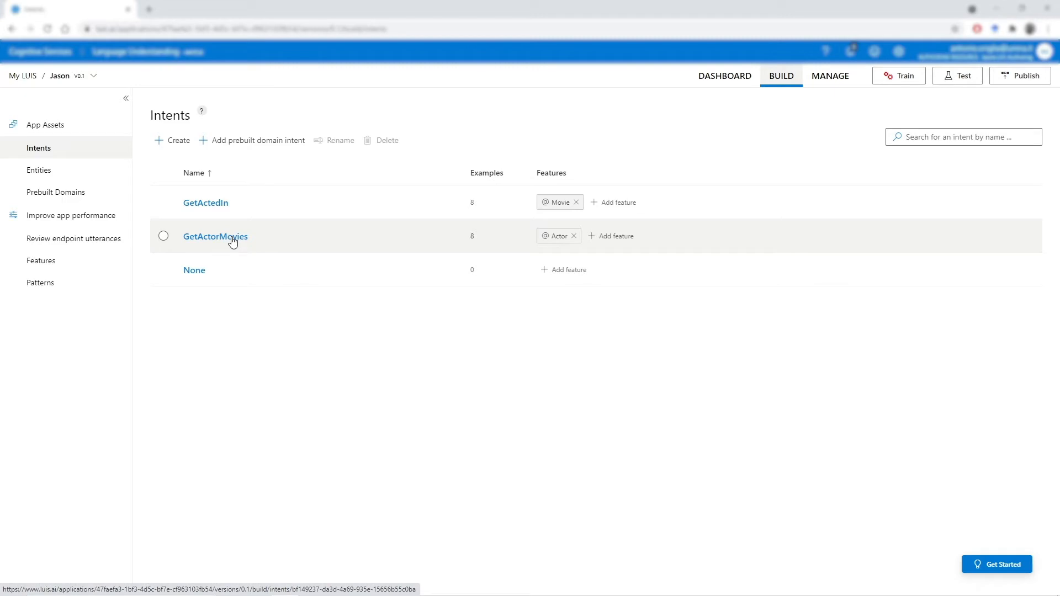
left_click(232, 237)
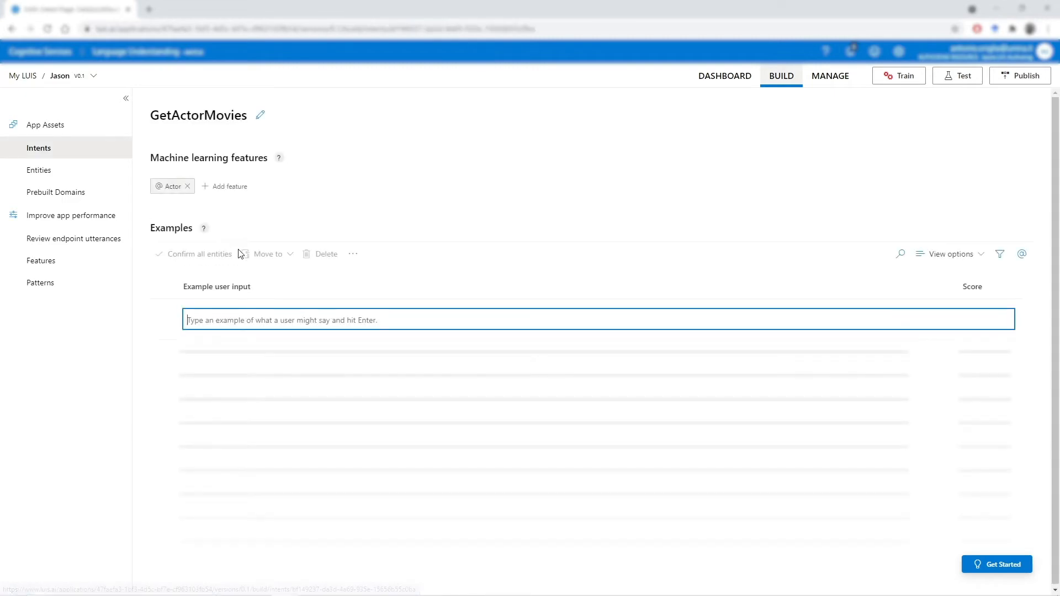
scroll(507, 371, "down", 2)
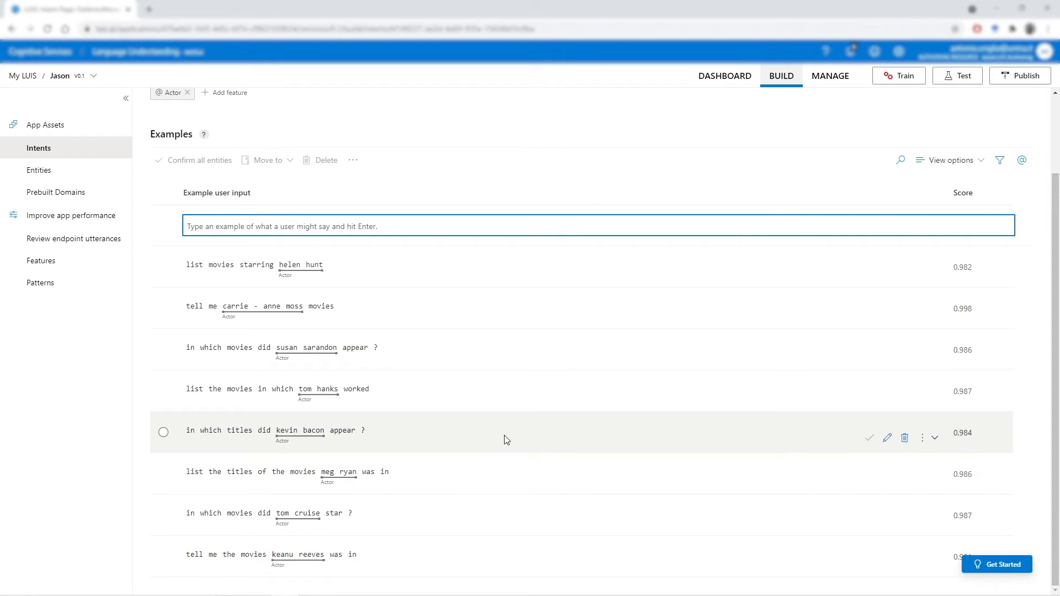
- Return to the intents list and train the app on its untrained changes
left_click(60, 152)
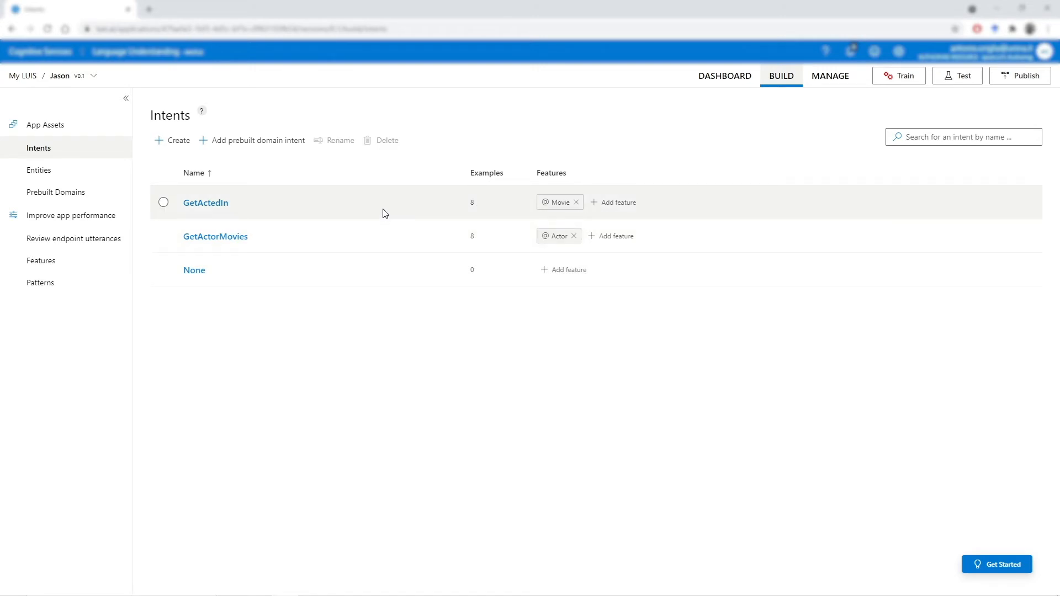
left_click(903, 77)
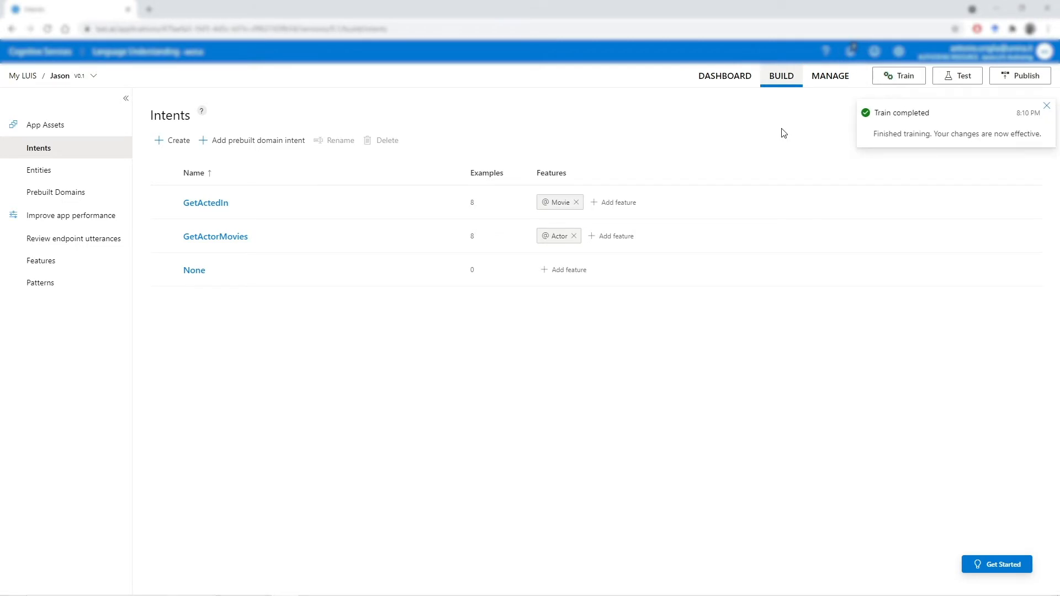
- Test the trained app with the utterance "who was in as good as it gets?"
left_click(956, 81)
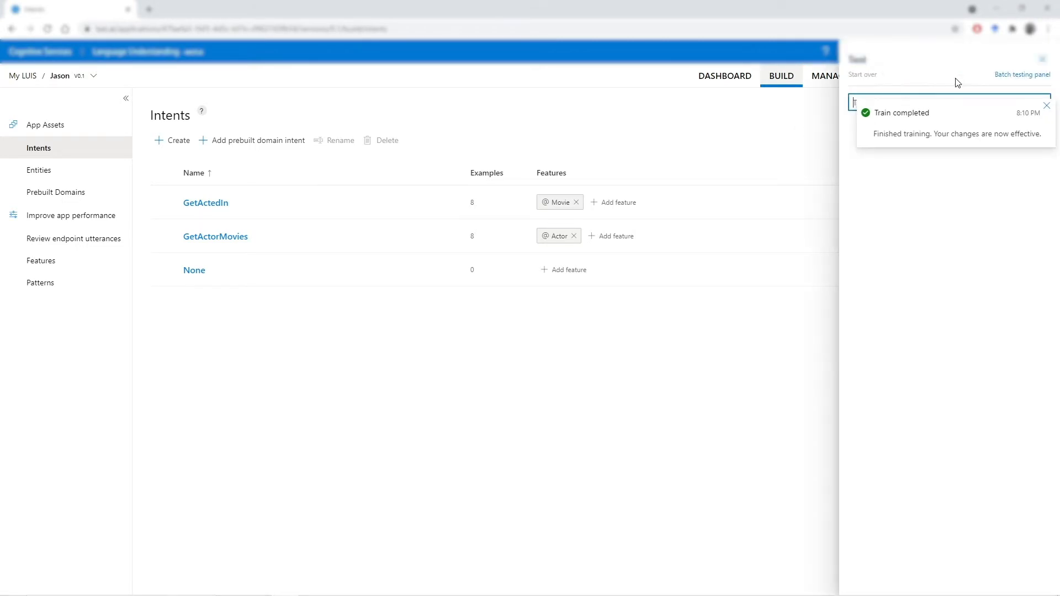
left_click(1045, 106)
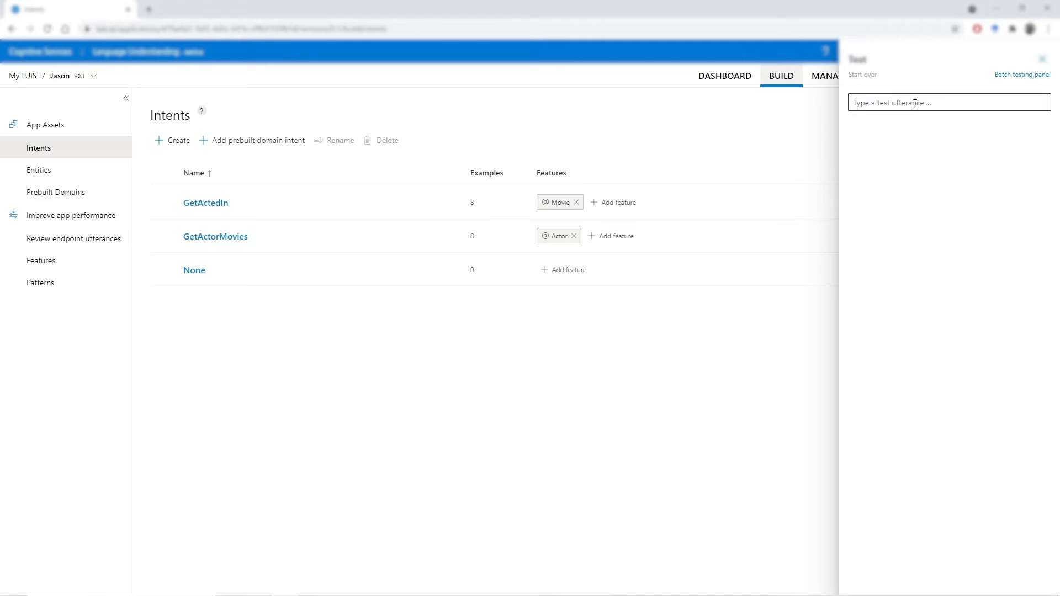
left_click(915, 104)
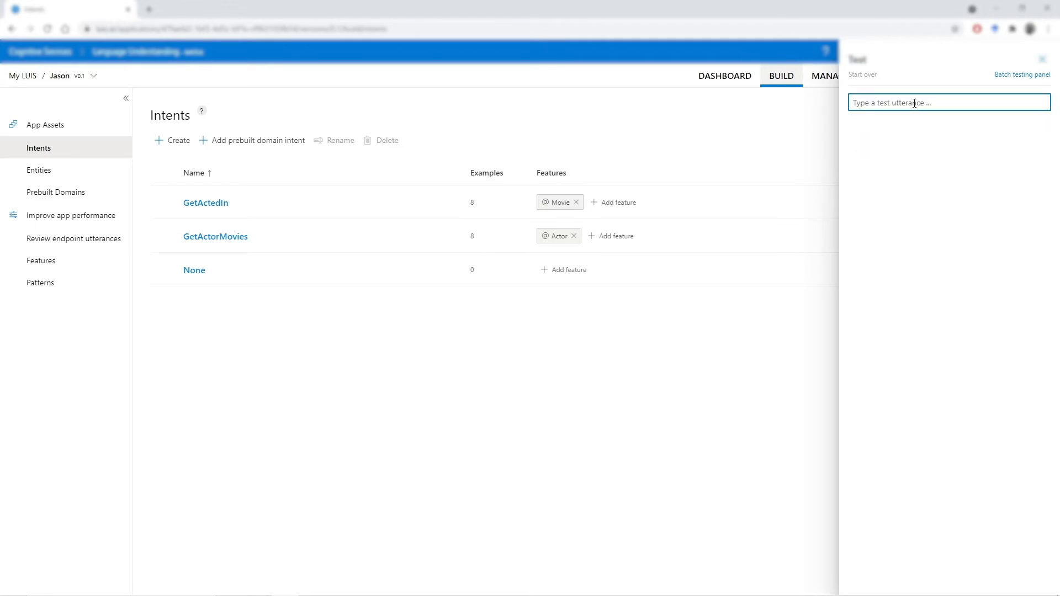
type("who was in as good as it gets?")
key("Return")
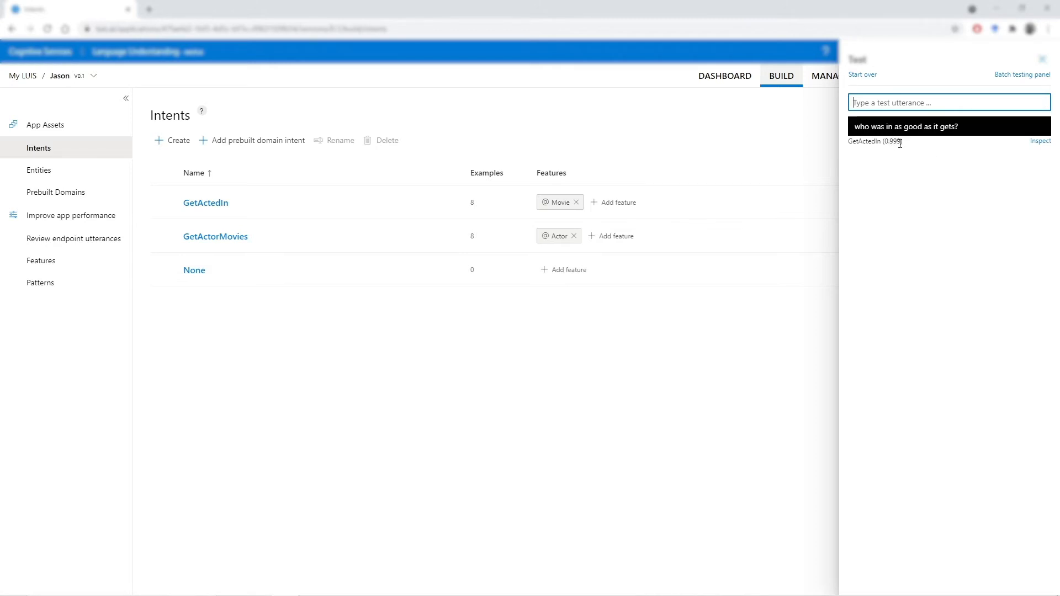
- Inspect the test utterance's predicted intent and entities, and close the inspection and test views
left_click(1035, 142)
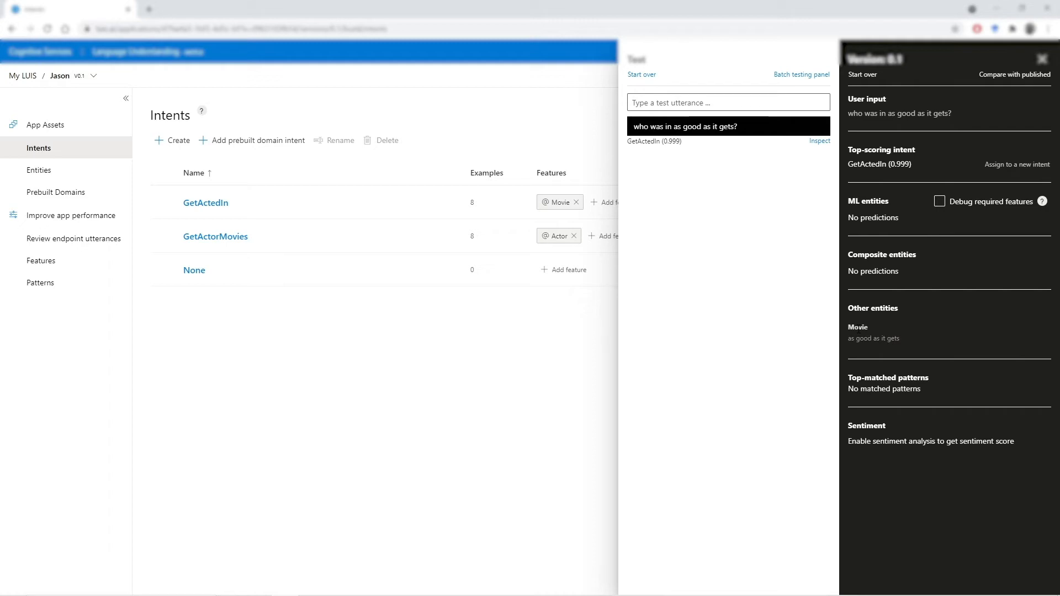
left_click(1043, 60)
left_click(1043, 64)
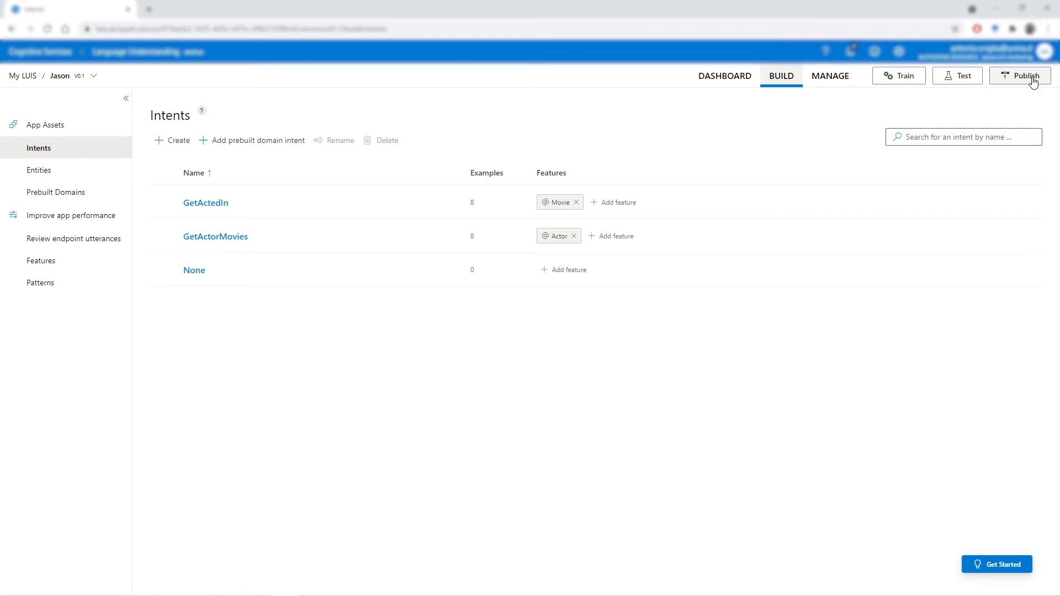
- Publish the trained app to the production slot with its current settings
left_click(1027, 76)
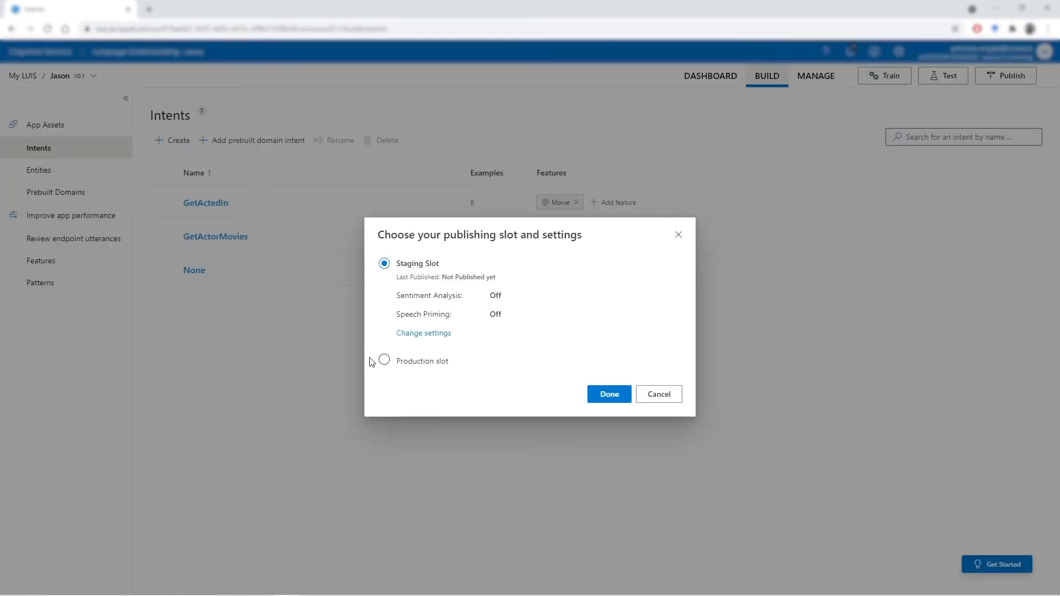
left_click(385, 361)
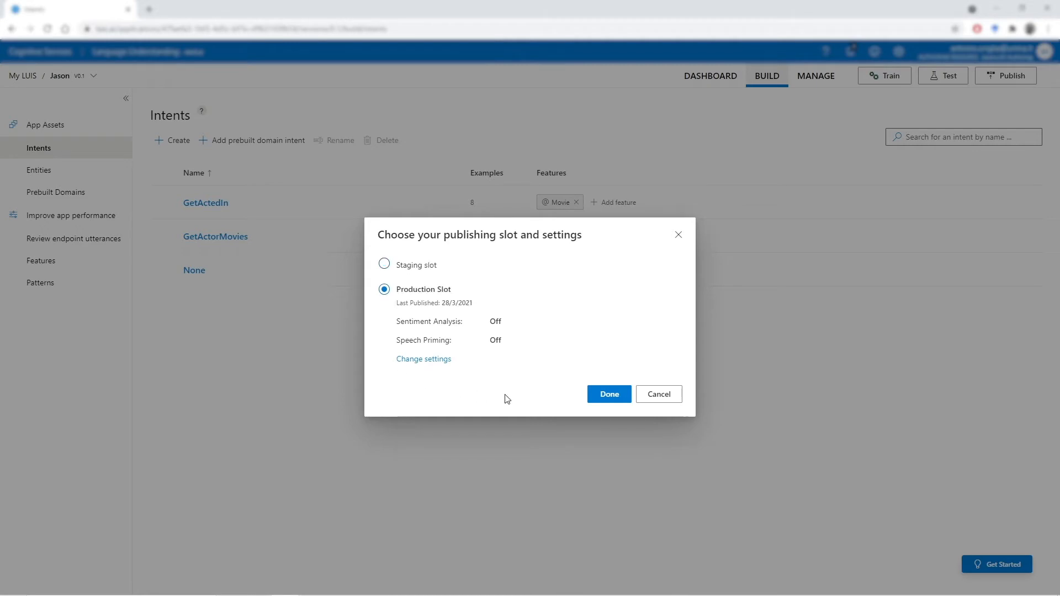
left_click(609, 395)
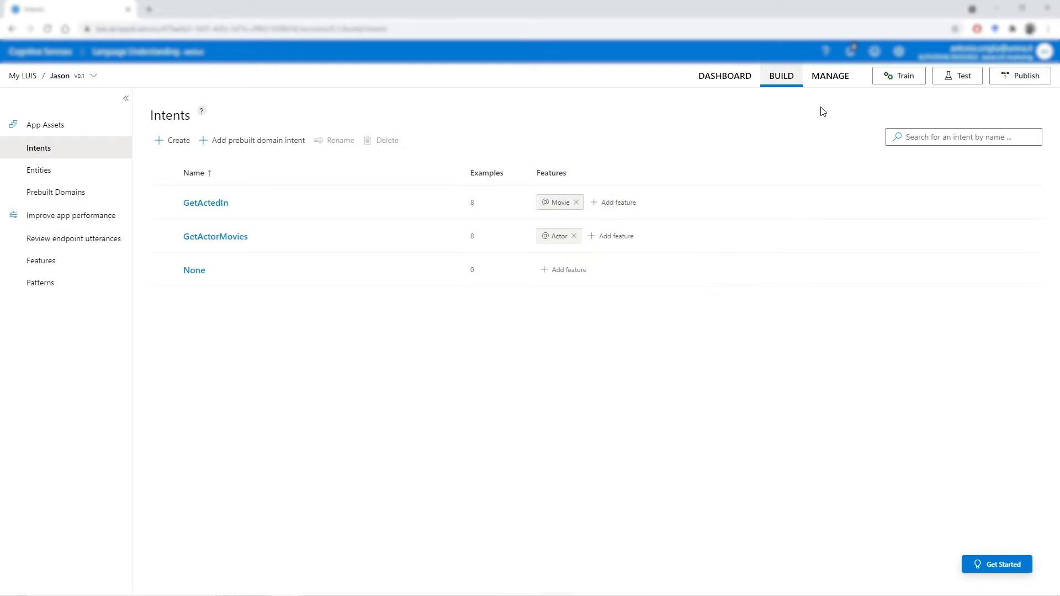
- Review the app's management settings and open its Azure resources
left_click(835, 82)
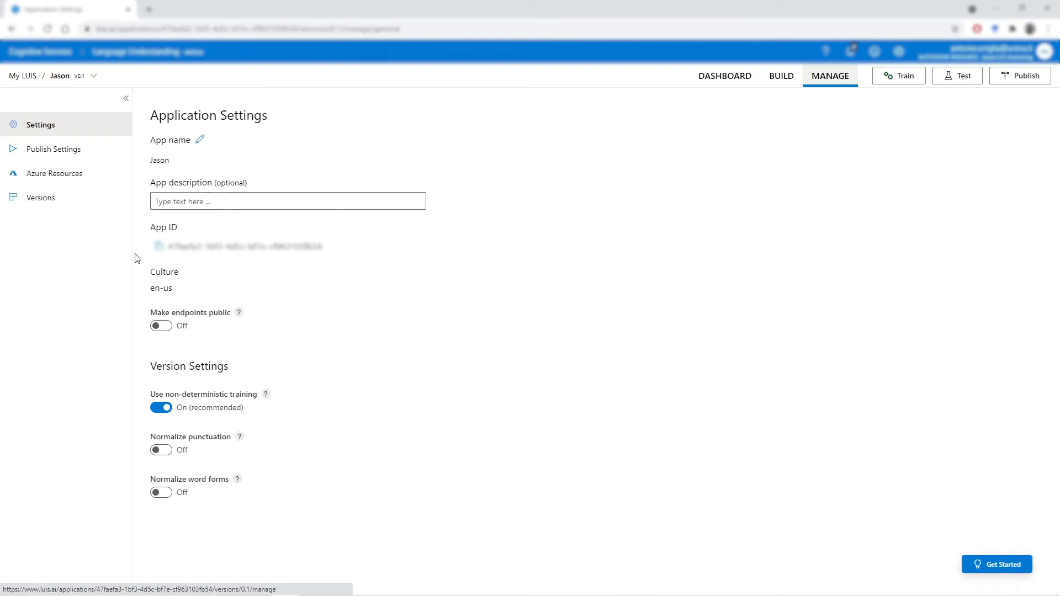
left_click(92, 176)
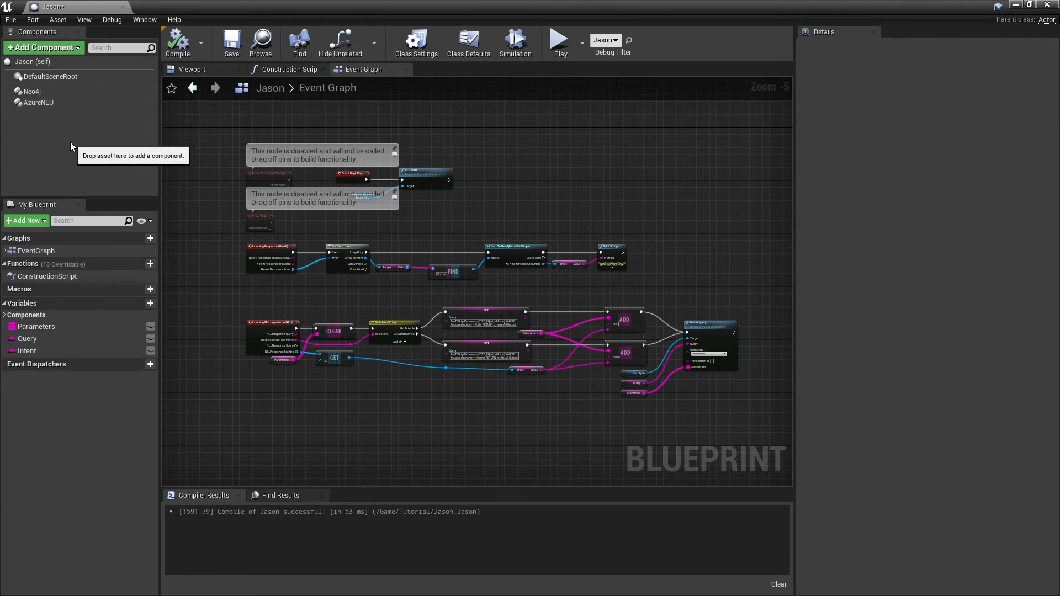
- Switch to Unreal Editor and add an Azure NLU component to the Jason blueprint
left_click(76, 49)
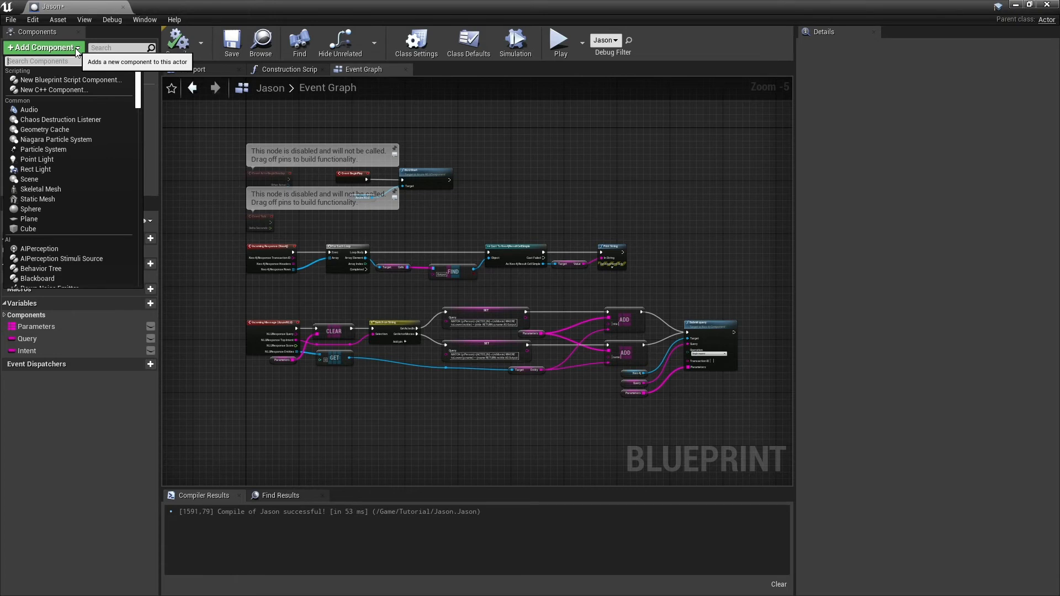
type("azure")
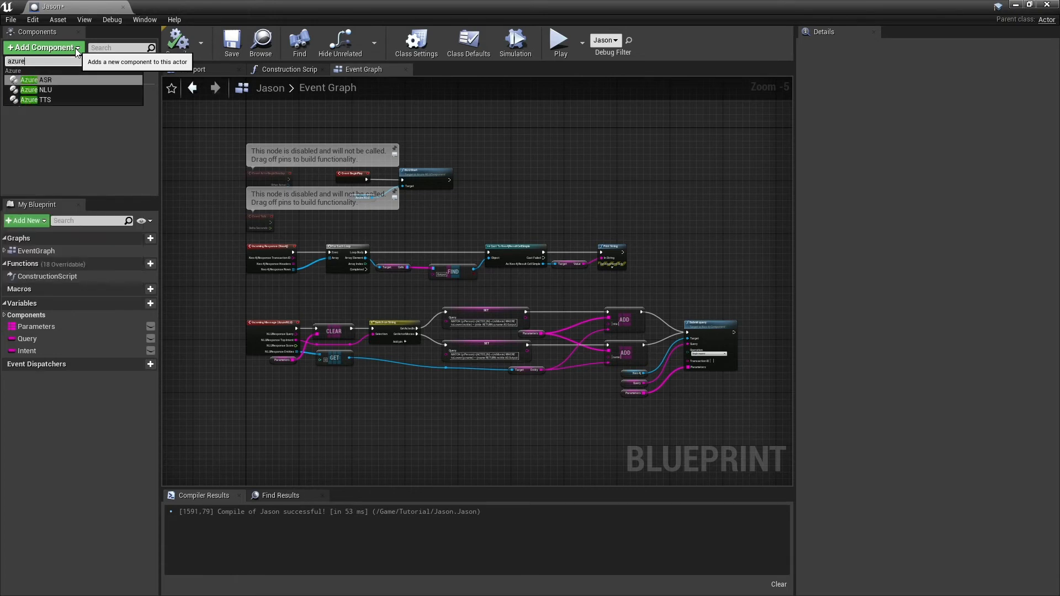
left_click(64, 90)
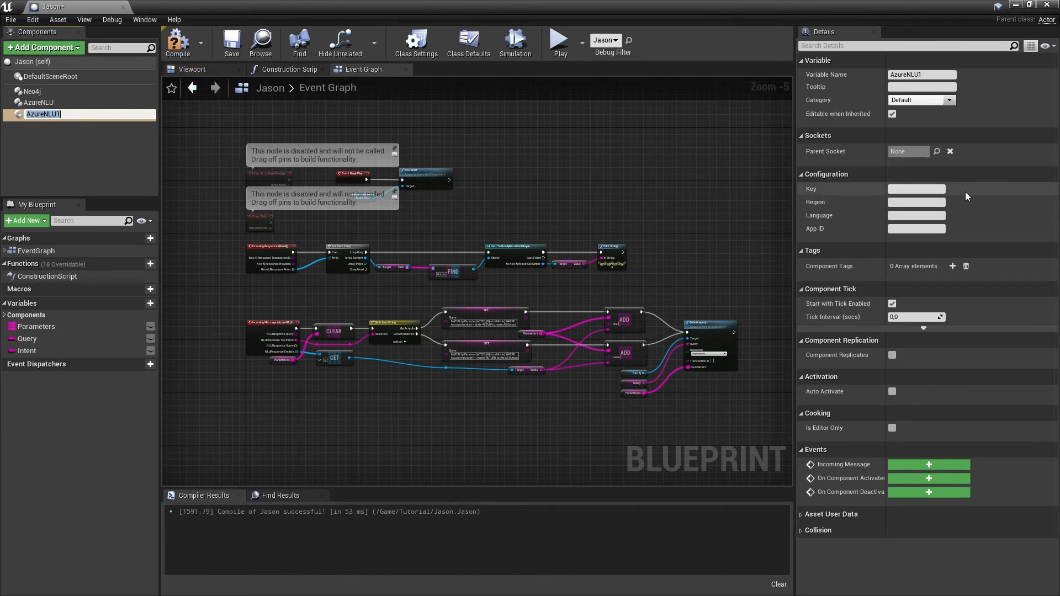
- Configure the new Azure NLU component with region southcentralus and language en-us
left_click(904, 189)
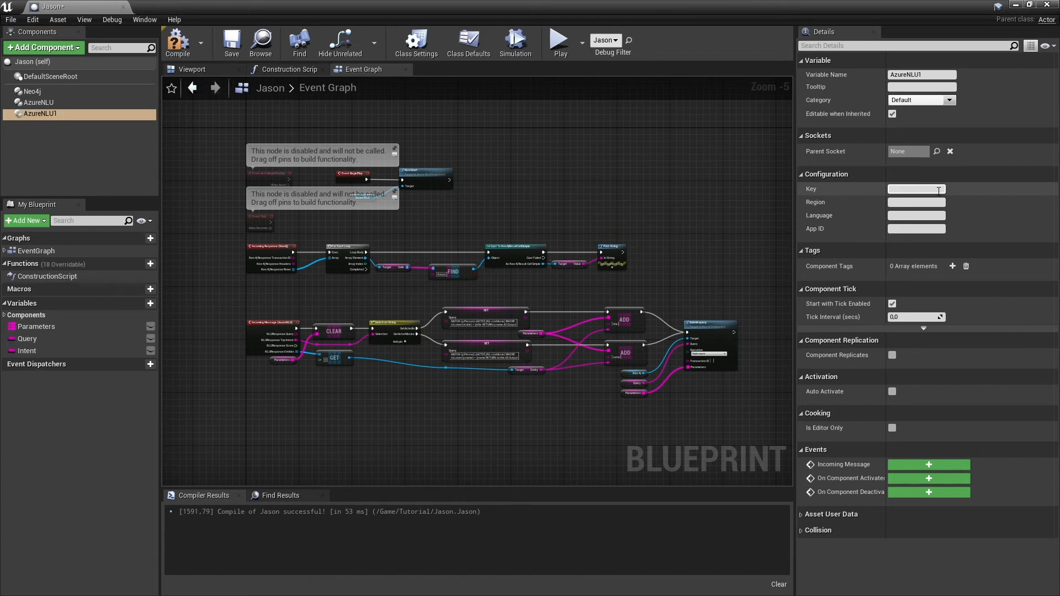
left_click(896, 230)
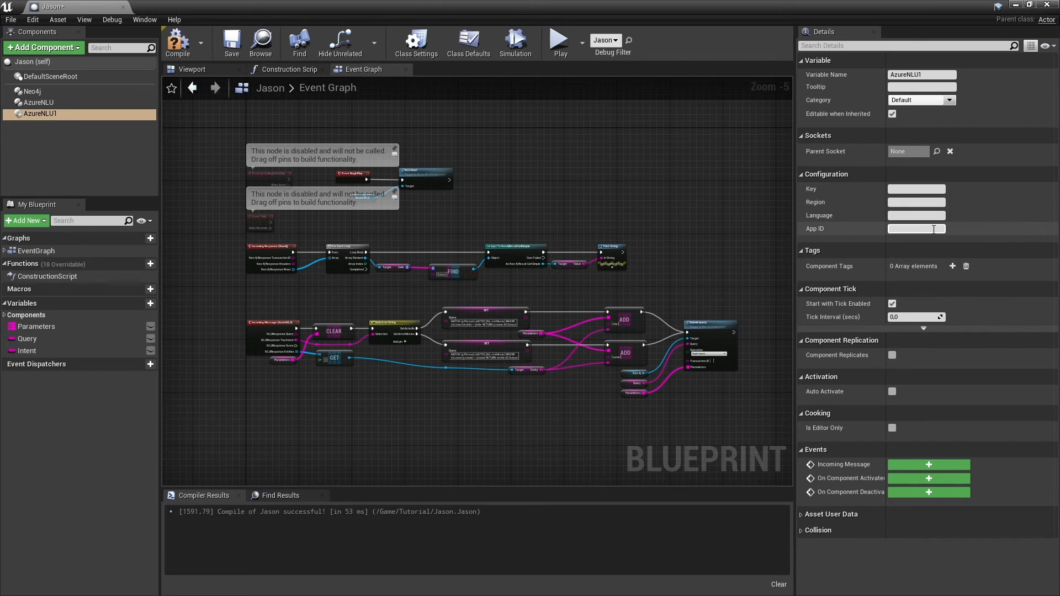
left_click(914, 203)
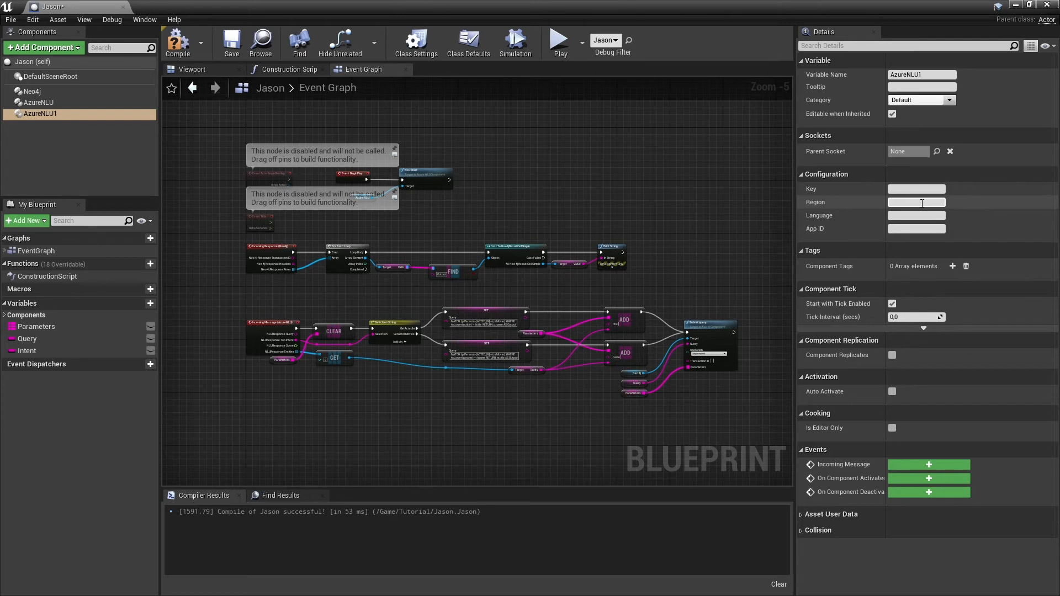
left_click(915, 215)
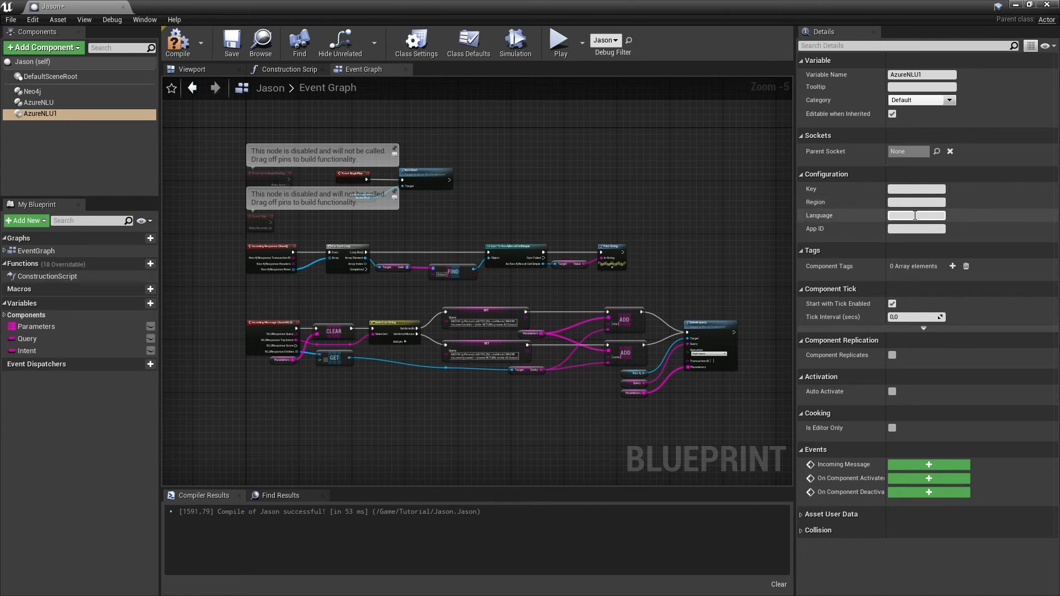
left_click(914, 203)
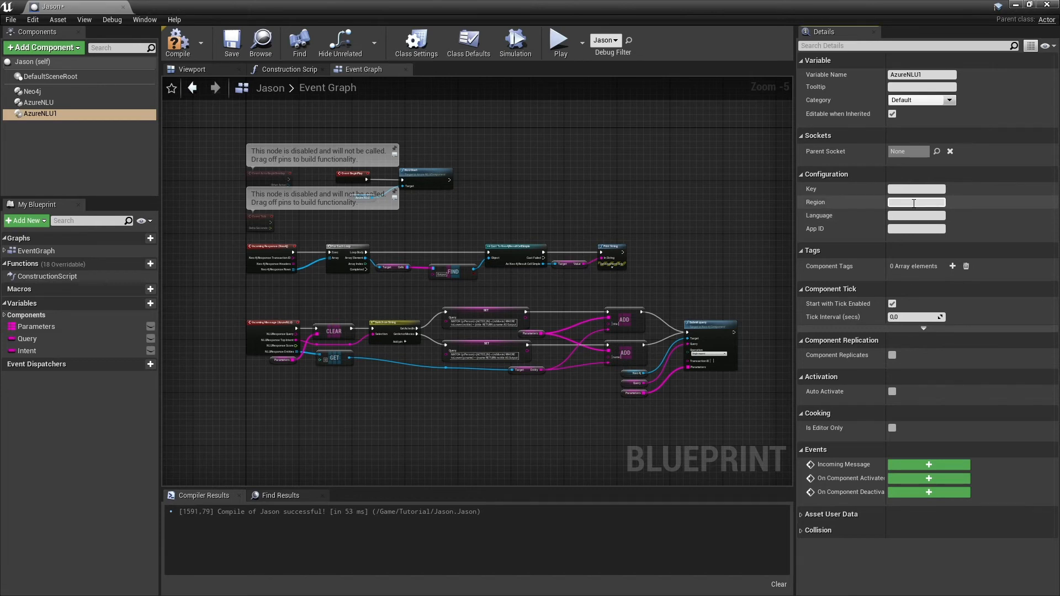
type("southcentralus")
key("Tab")
type("en")
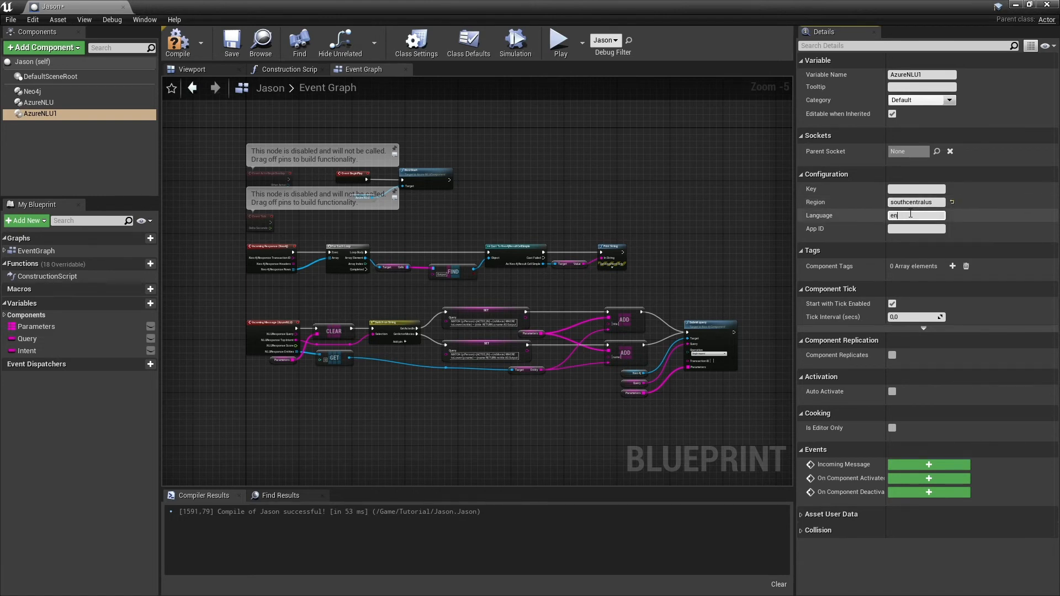
type("-us")
left_click(908, 188)
left_click(905, 216)
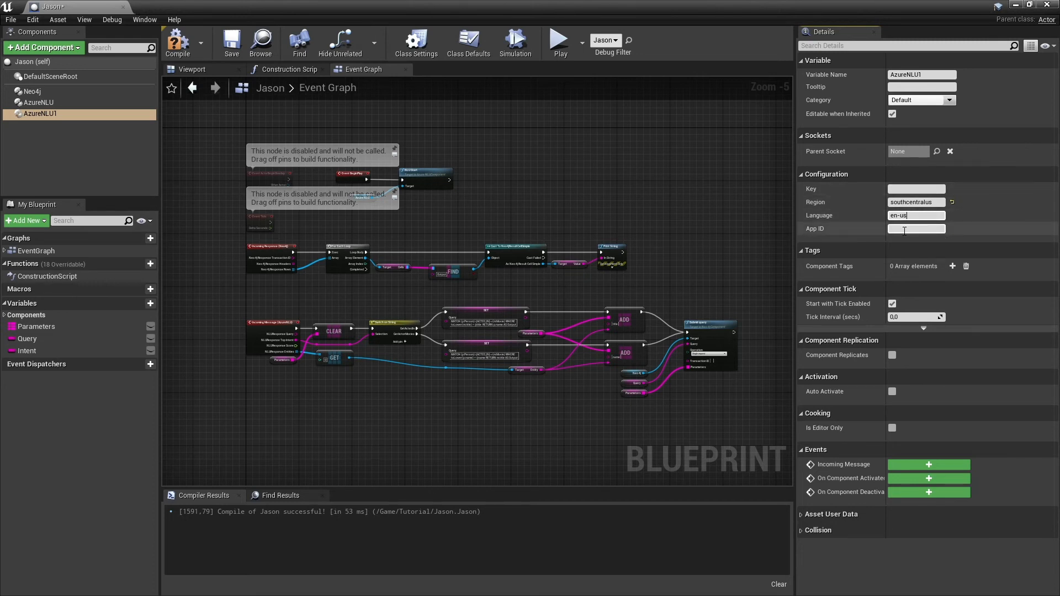
- Delete the duplicate AzureNLU1 component from the blueprint
left_click(86, 115)
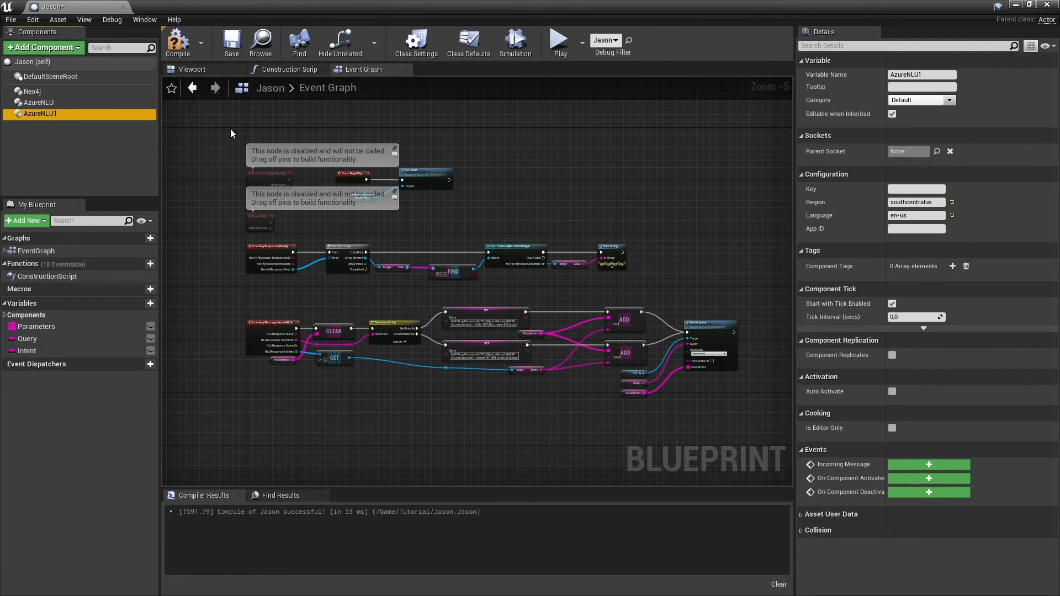
key("Delete")
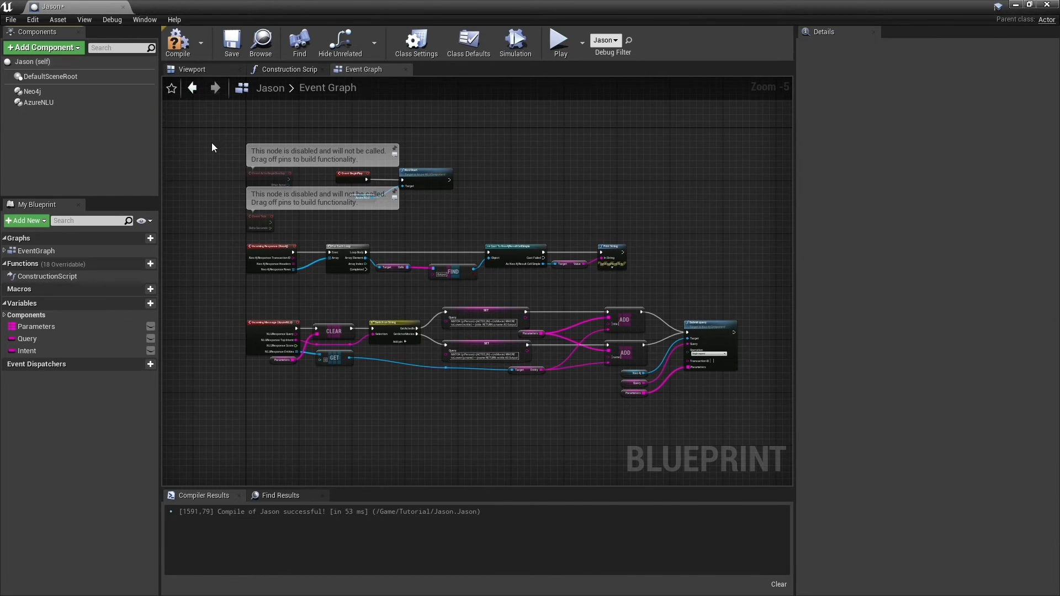
- Examine how Event BeginPlay calls NLU Start on the Azure NLU component in the event graph
scroll(393, 221, "up", 1)
scroll(393, 221, "up", 4)
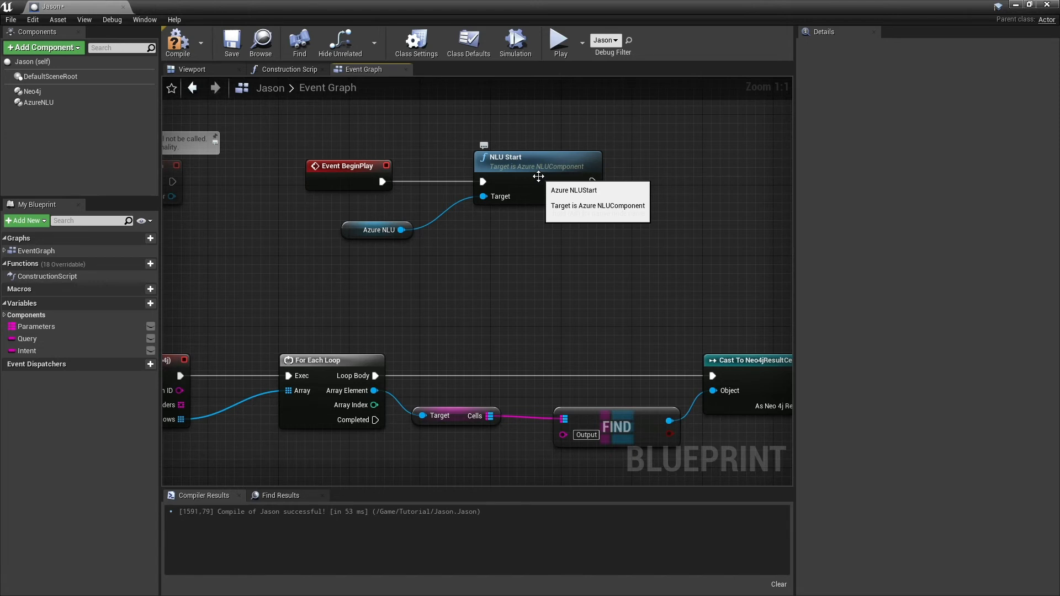
left_click_drag(403, 230, 531, 262)
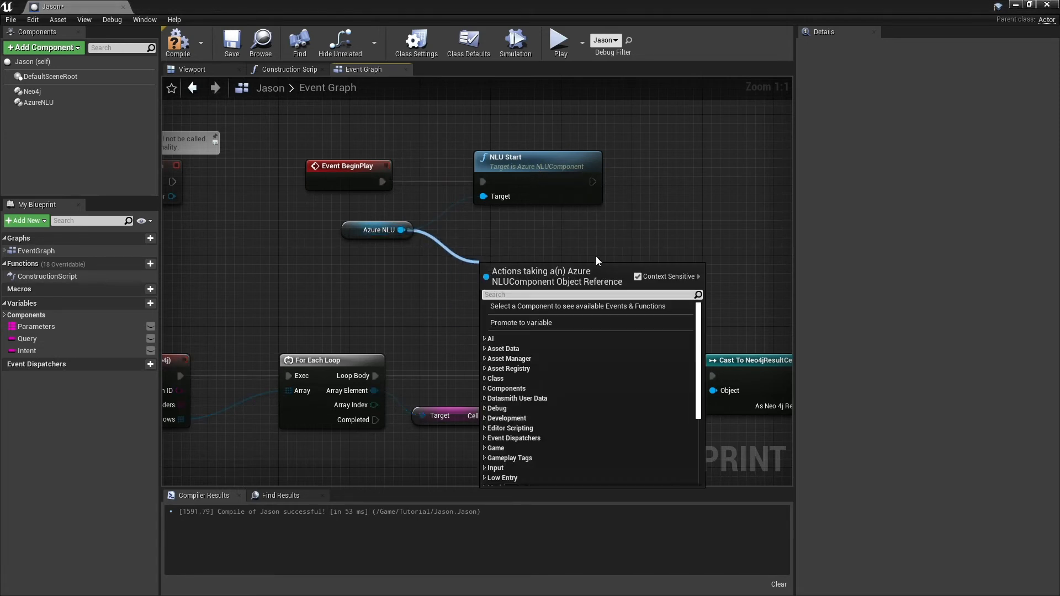
left_click(576, 237)
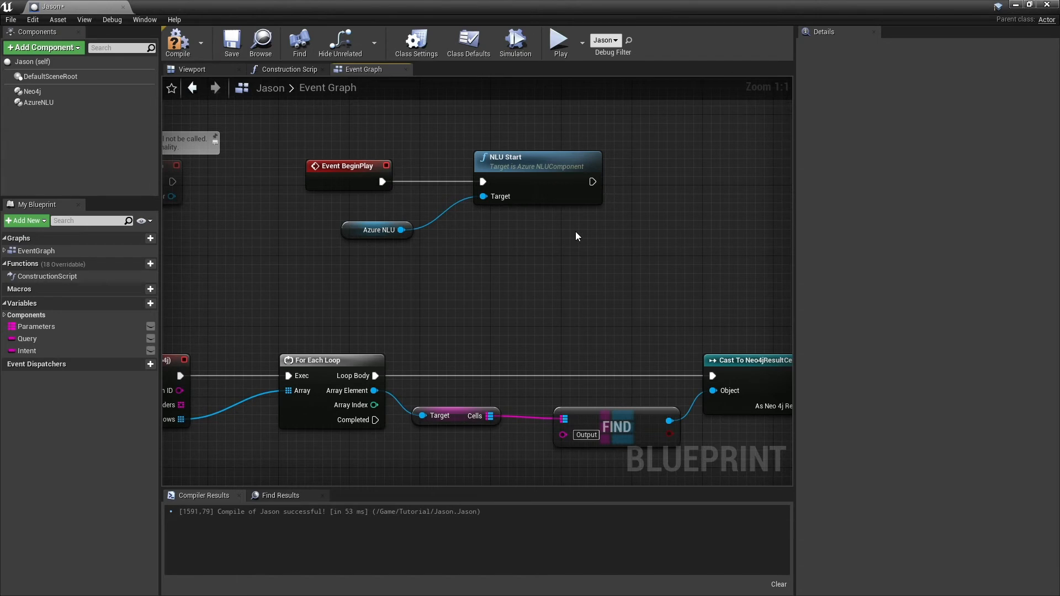
left_click(548, 177)
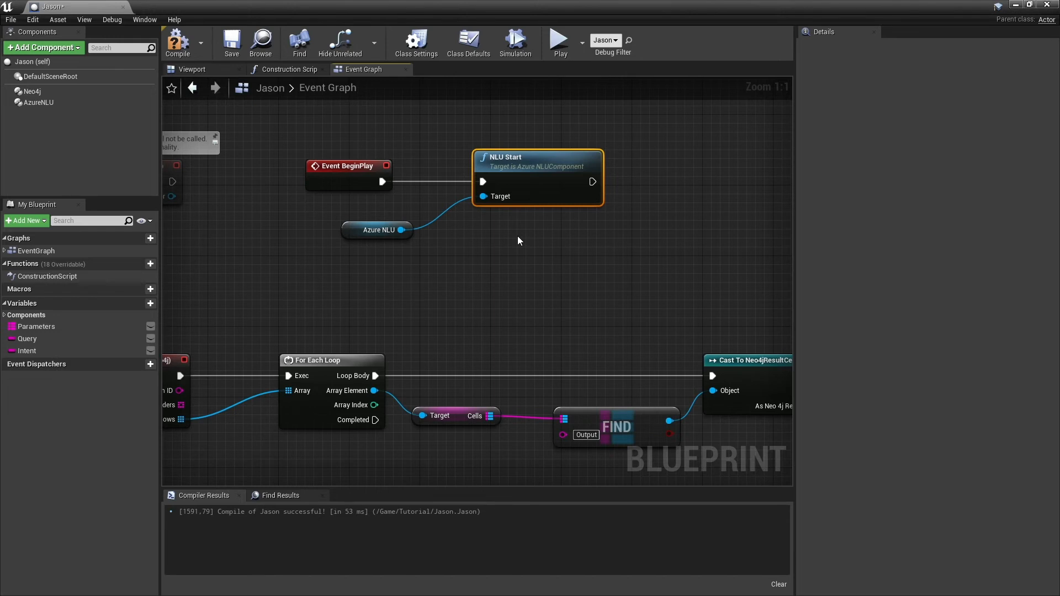
- Locate the Azure NLU component's Incoming Message event and trace its top intent into the Switch on String node
left_click(355, 231)
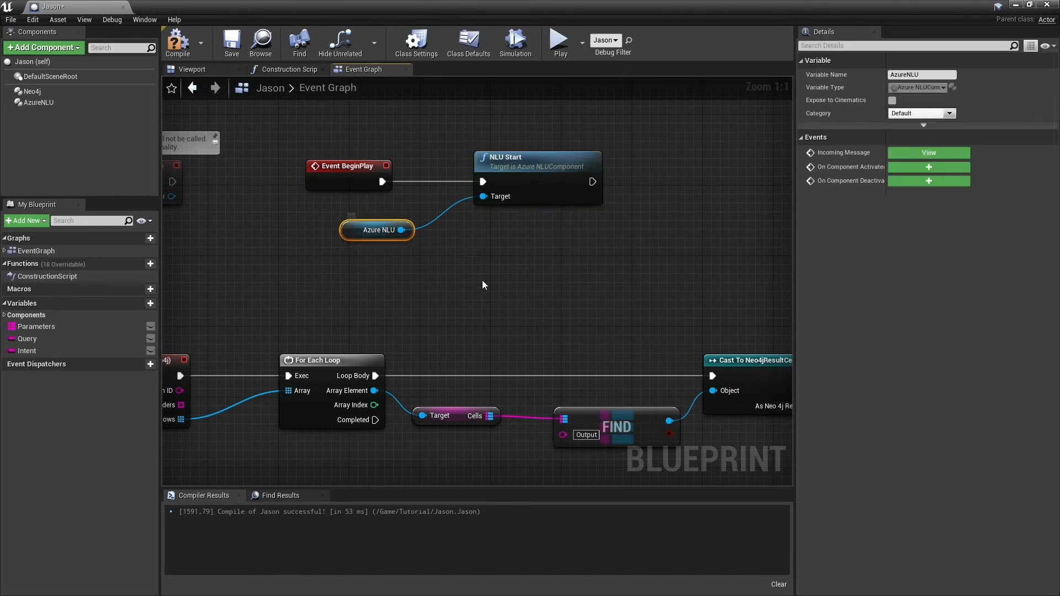
left_click(923, 151)
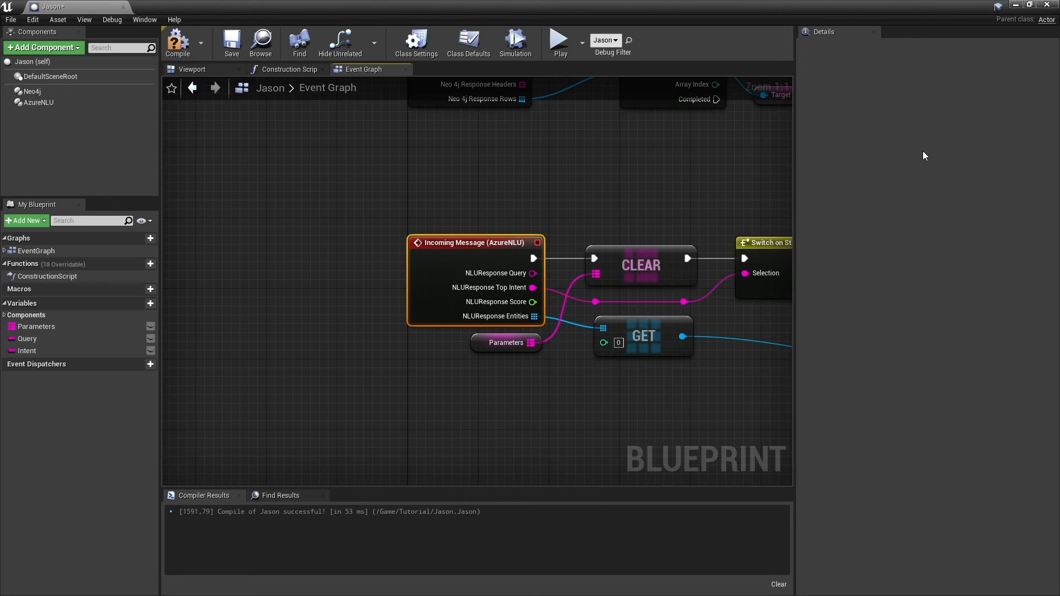
left_click_drag(627, 195, 552, 177)
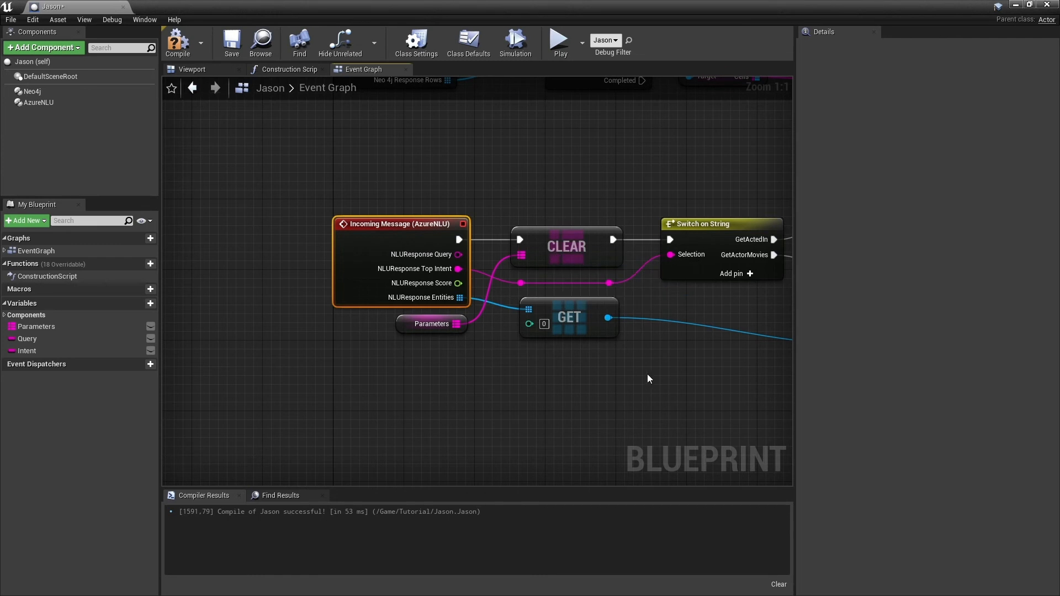
left_click_drag(688, 339, 305, 358)
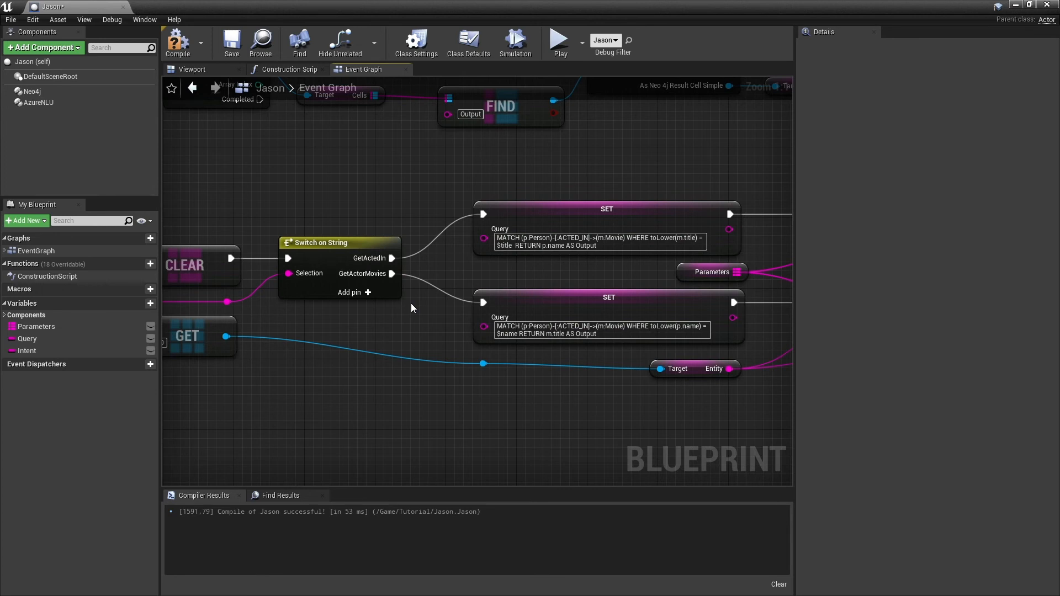
- Examine the Cypher queries set for GetActedIn and GetActorMovies and how the first response entity feeds the parameters
left_click_drag(569, 270, 468, 269)
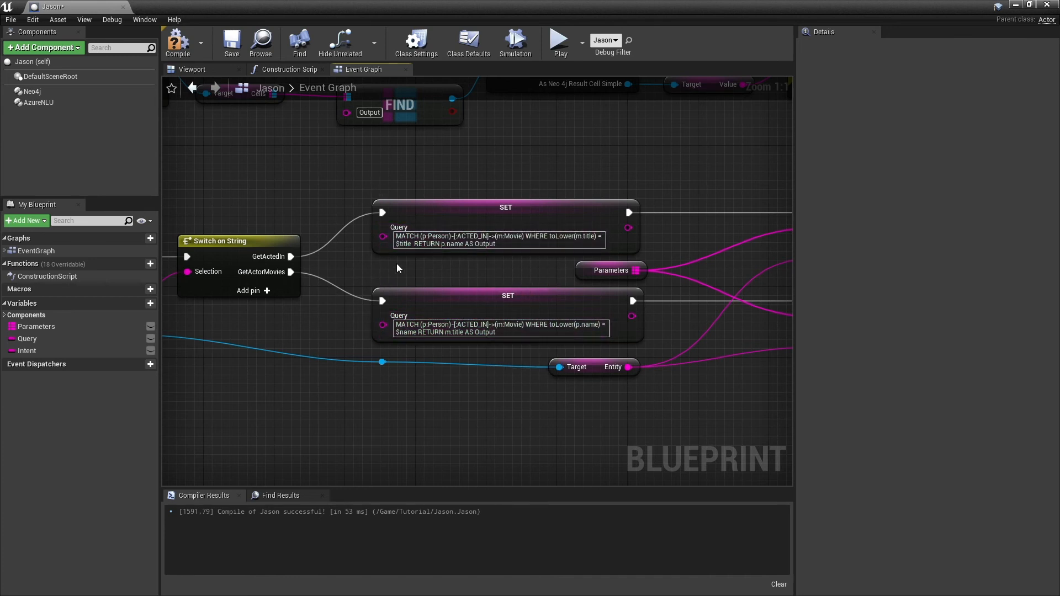
left_click_drag(525, 268, 292, 259)
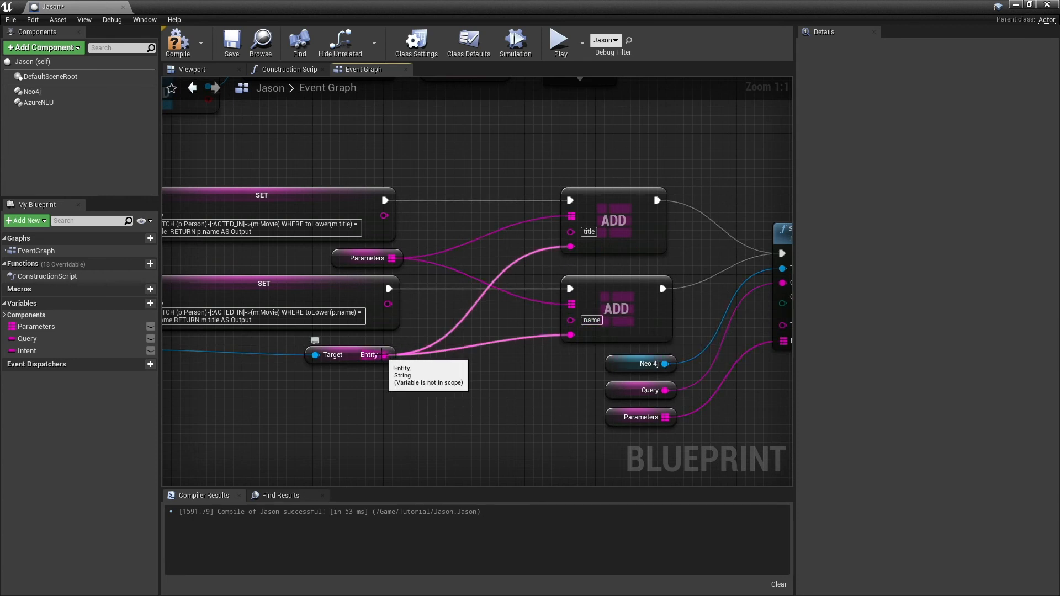
left_click_drag(306, 381, 433, 358)
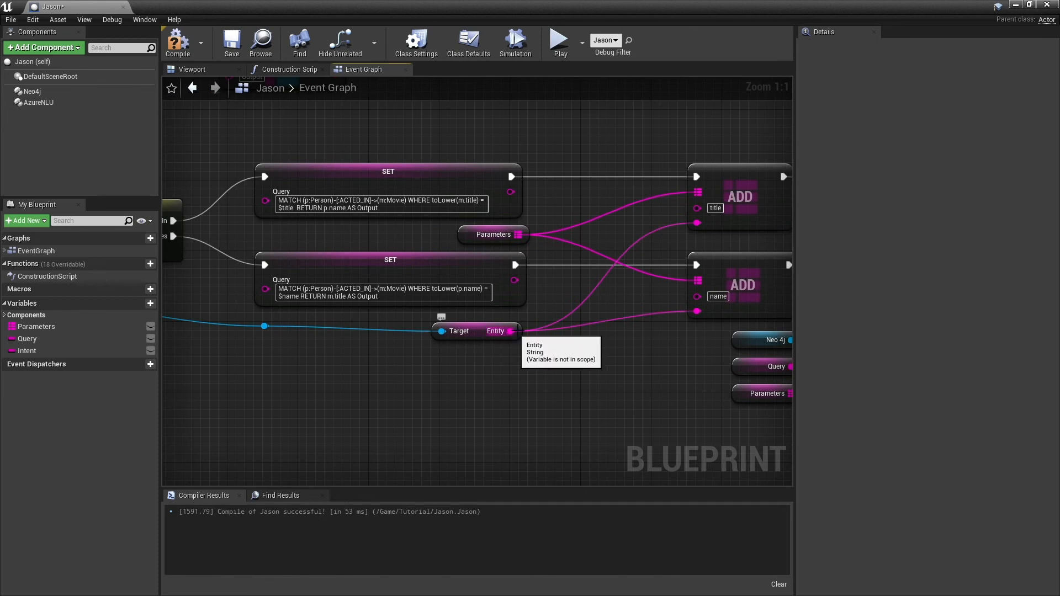
left_click_drag(290, 344, 648, 342)
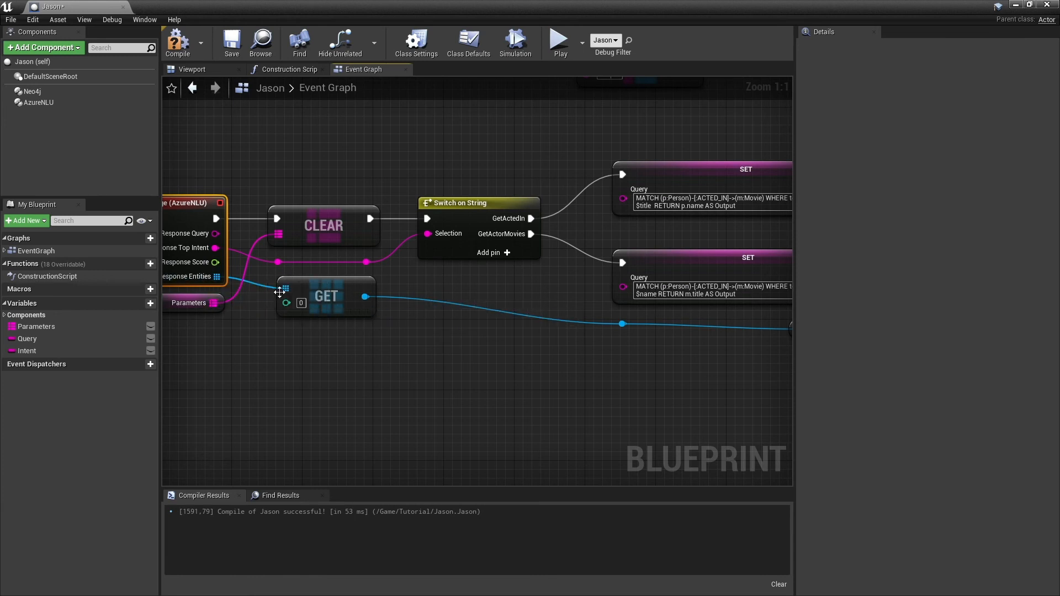
left_click_drag(579, 356, 364, 341)
left_click_drag(616, 354, 354, 372)
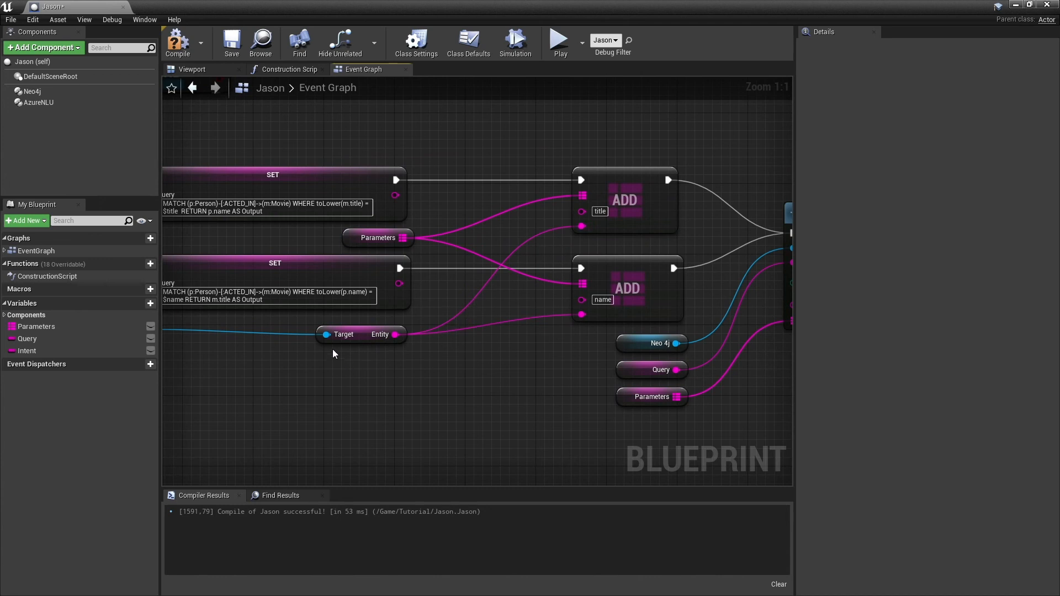
- Inspect the title and name parameter additions and the inputs wired into the Neo4j Submit query node
mouse_move(332, 349)
left_mouse_down()
mouse_move(613, 355)
mouse_move(435, 376)
left_mouse_up()
left_click_drag(634, 377, 514, 376)
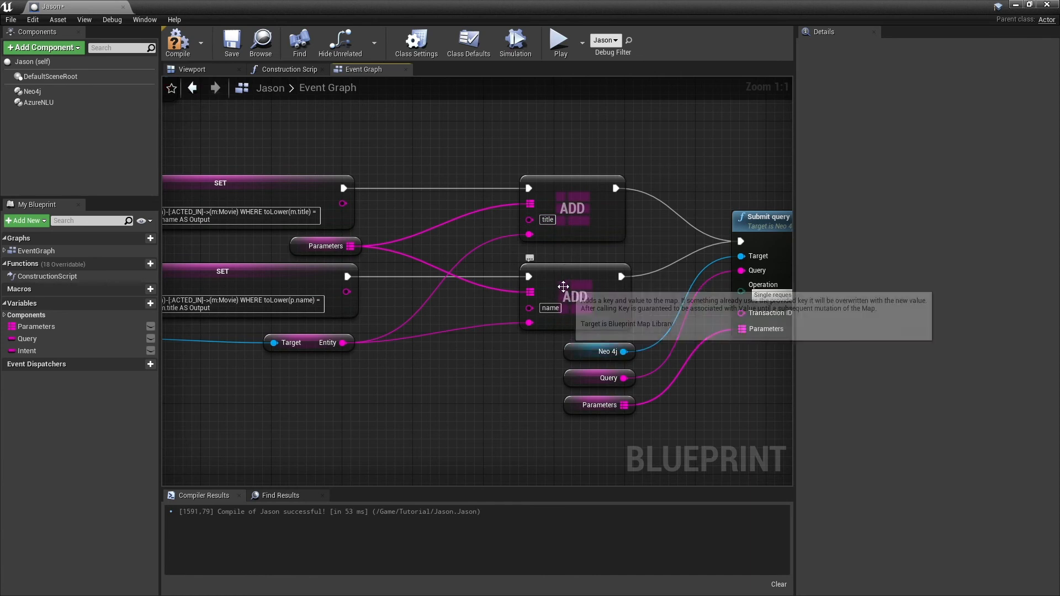
left_click_drag(729, 378, 567, 358)
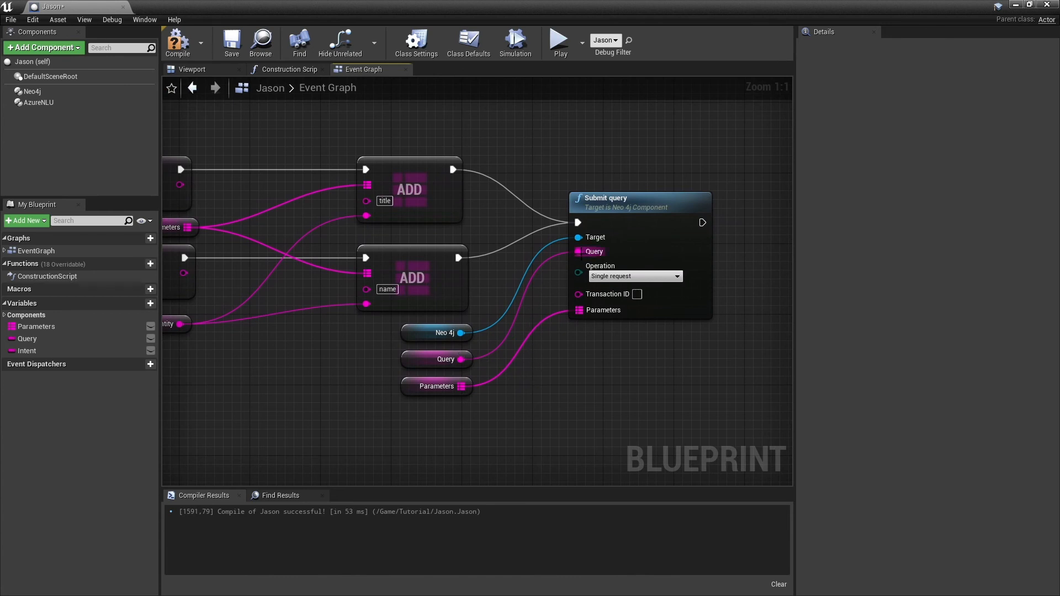
left_click_drag(338, 259, 528, 267)
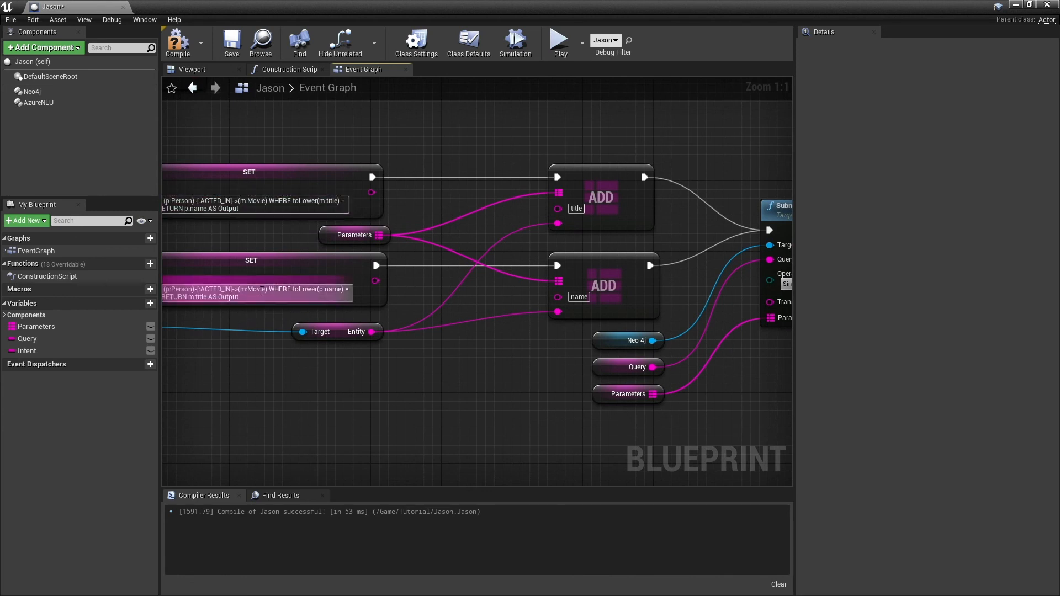
left_click_drag(675, 404, 549, 419)
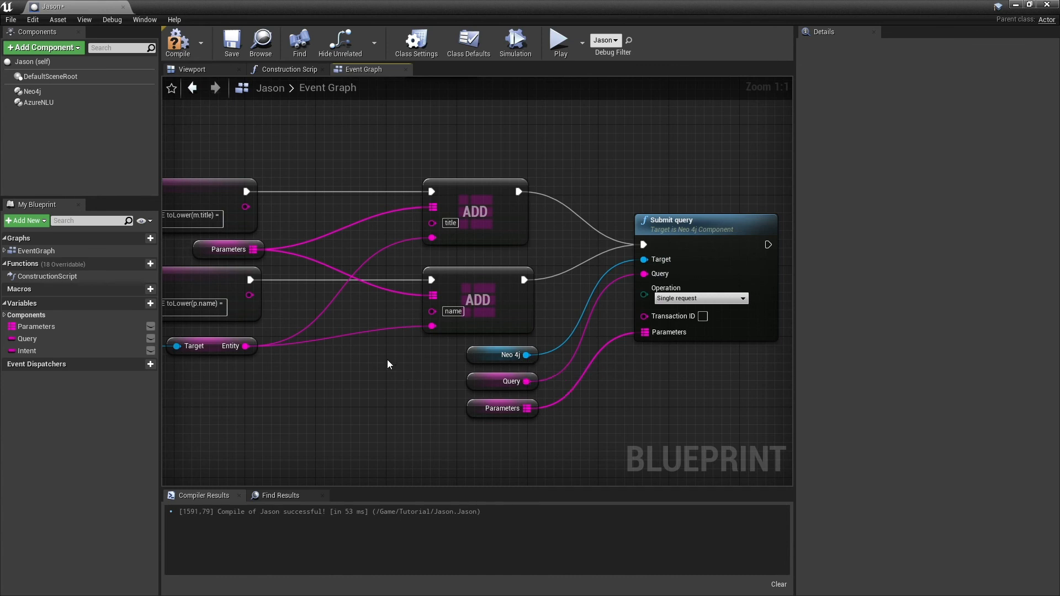
- Trace the Neo4j Incoming Response event through its row loop, Output cell lookup and result cell cast
left_click_drag(388, 361, 517, 420)
left_click_drag(298, 195, 696, 331)
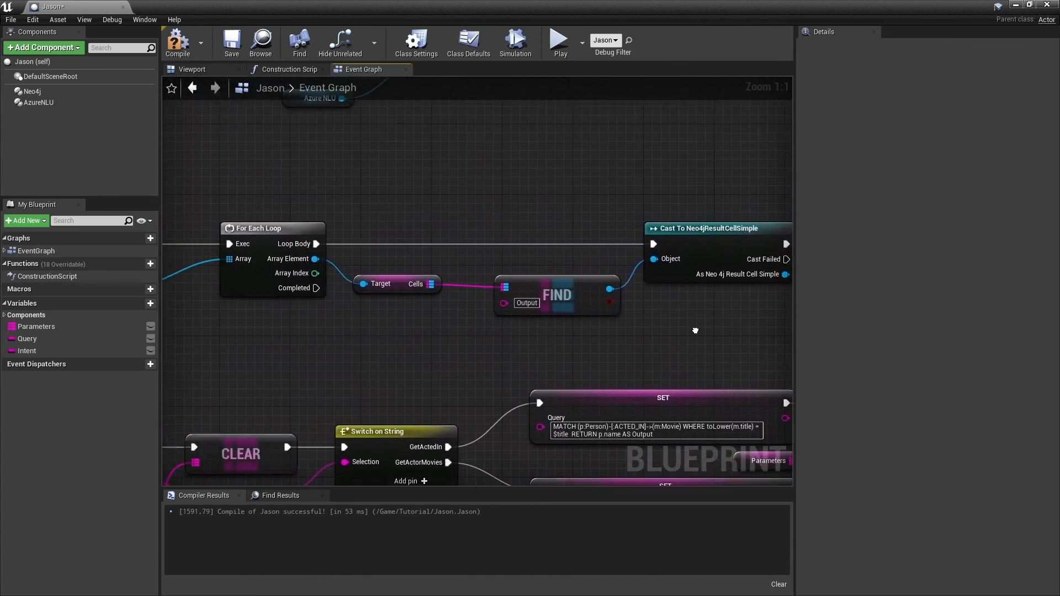
left_click_drag(323, 332, 504, 341)
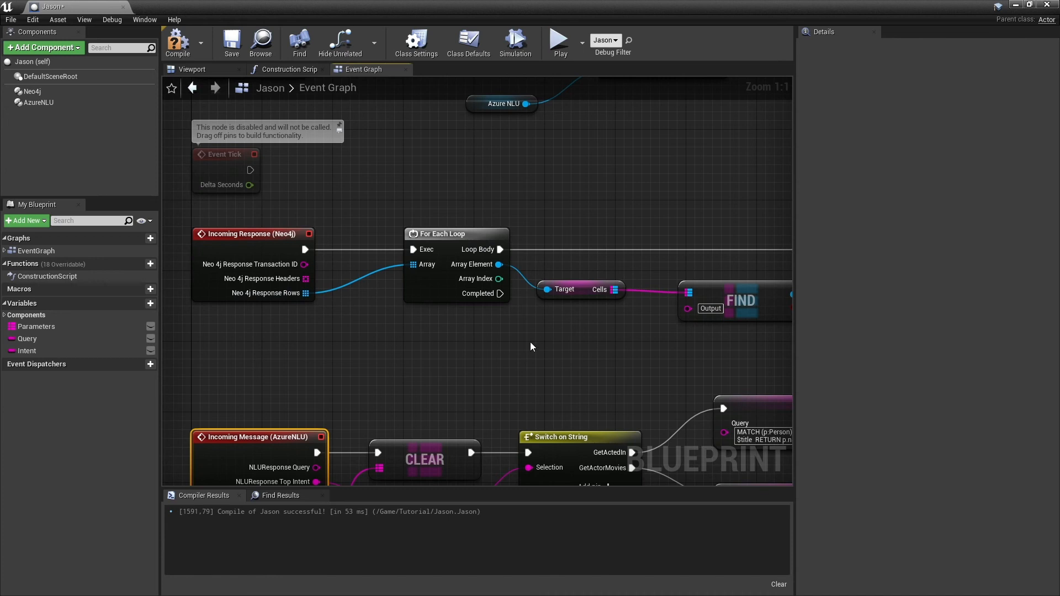
- Compare the Find node's Output key with the queries' Output alias and trace the cast cell's value into the Print String node
left_click_drag(531, 343, 298, 329)
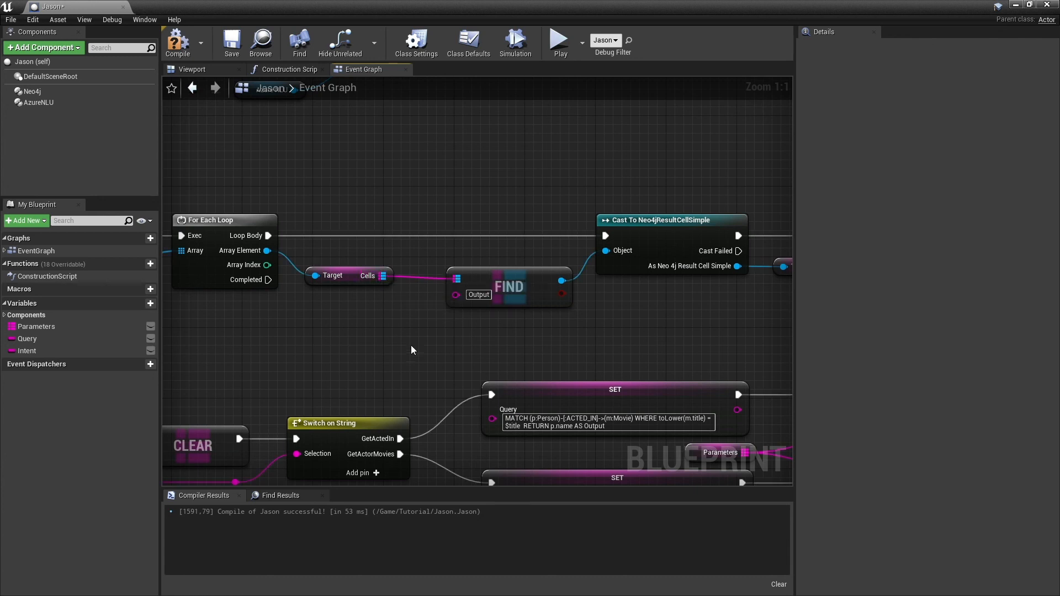
left_click_drag(469, 341, 362, 264)
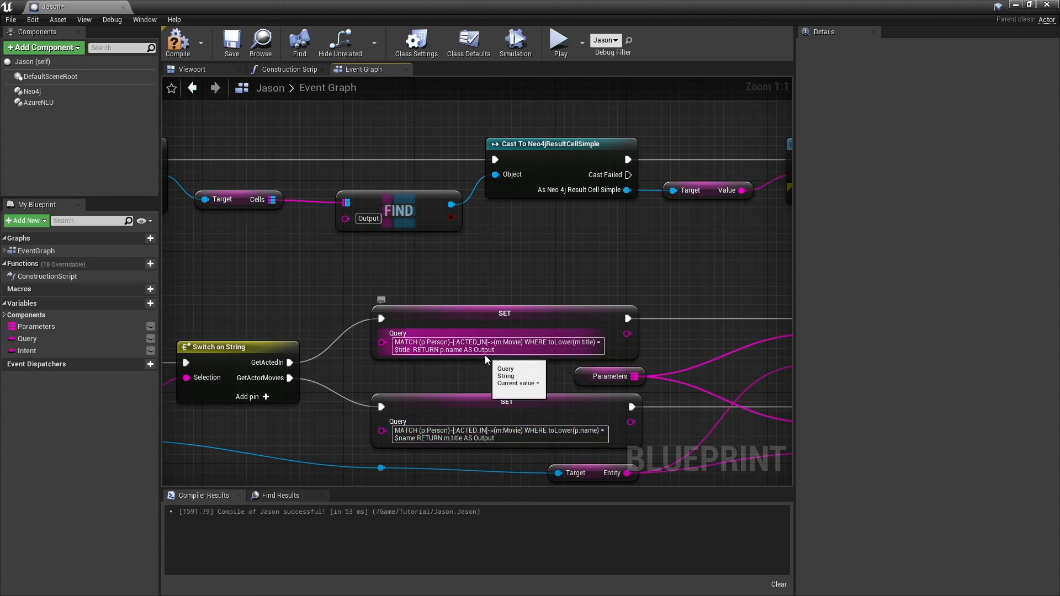
left_click_drag(471, 267, 471, 281)
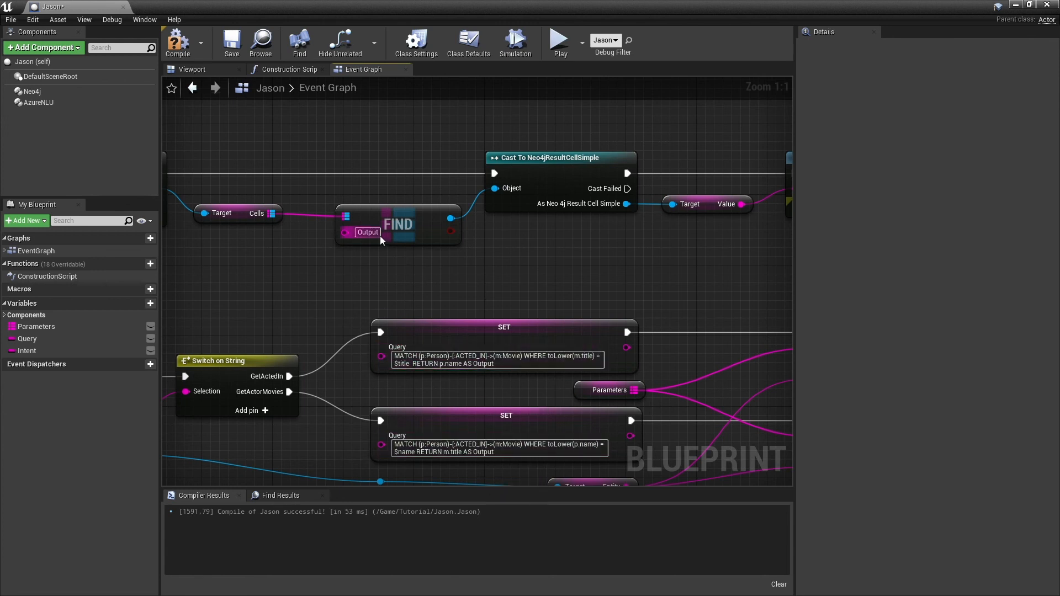
left_click_drag(536, 256, 428, 291)
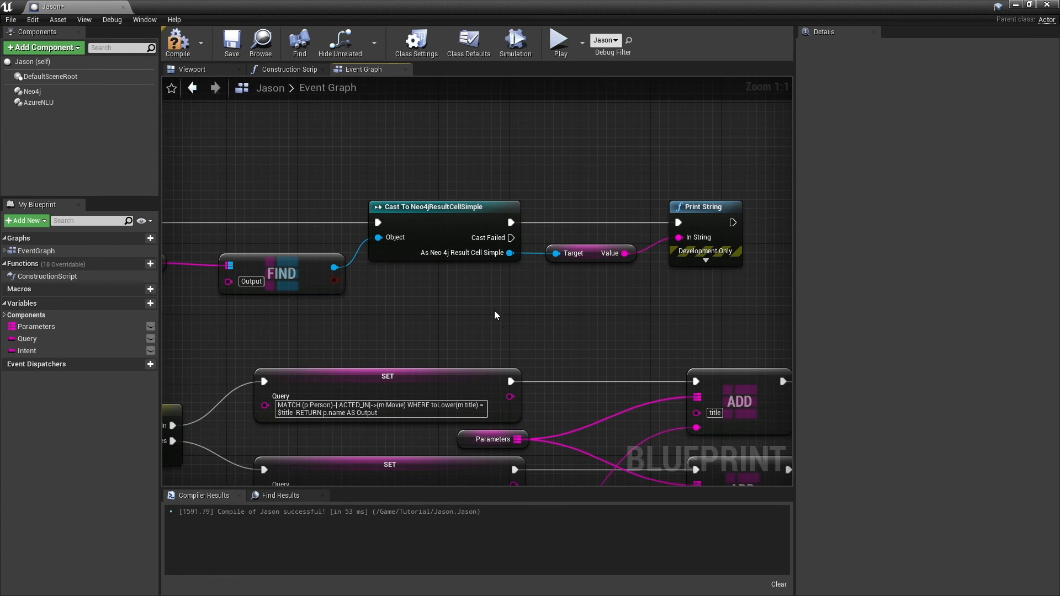
left_click_drag(554, 311, 465, 318)
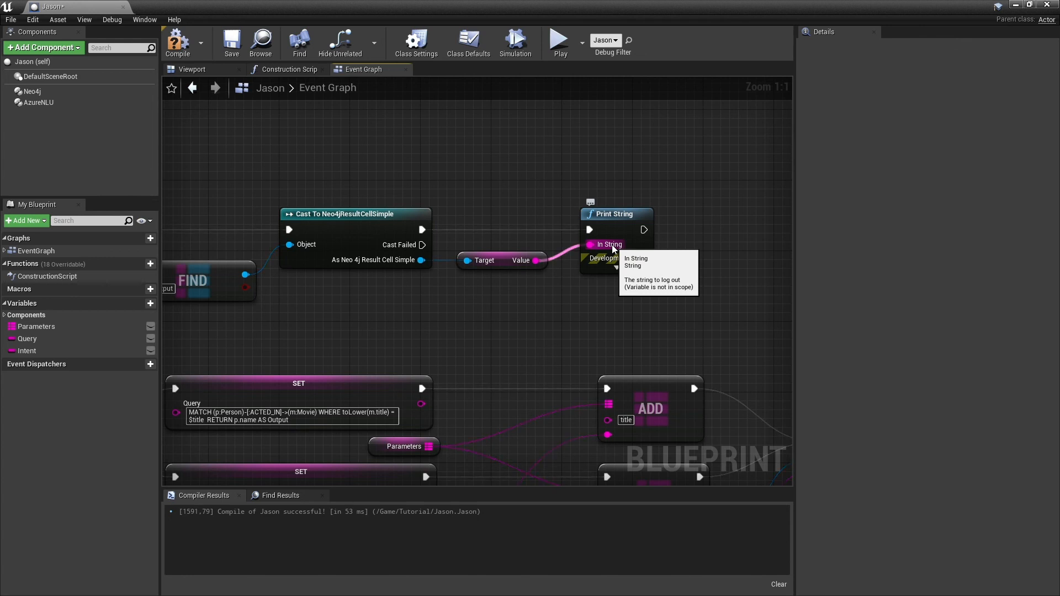
- Compile the Jason blueprint, then test-play the Tutorial level twice from the level editor, stopping each run
left_click(178, 42)
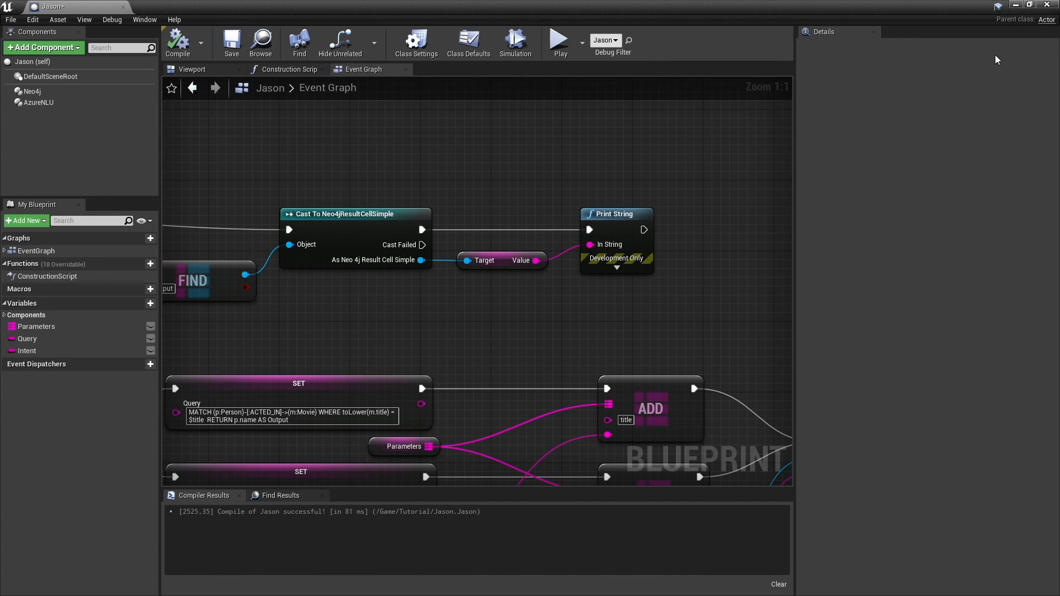
left_click(1014, 6)
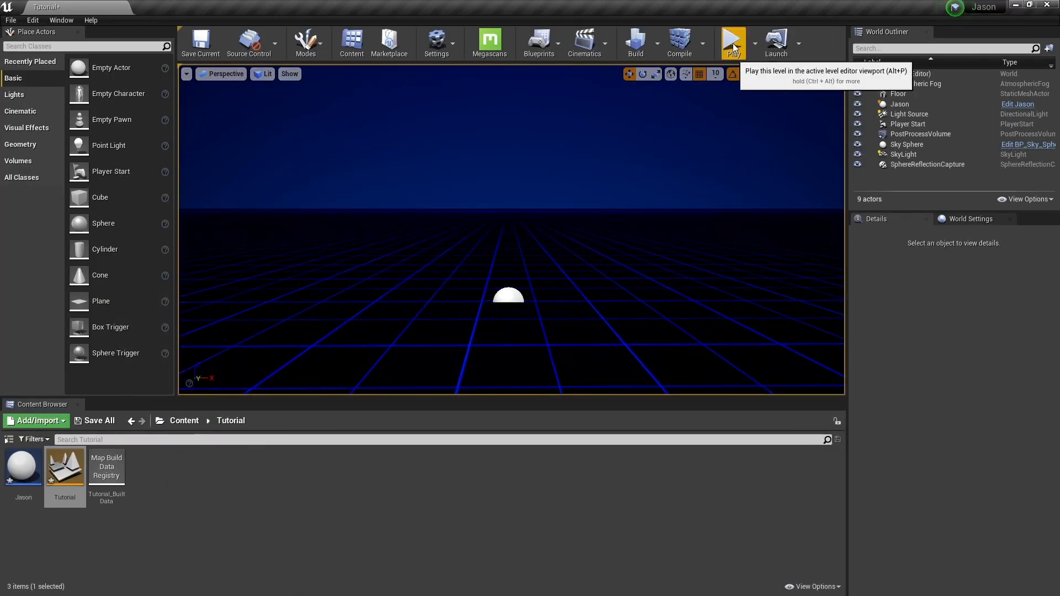
left_click(734, 48)
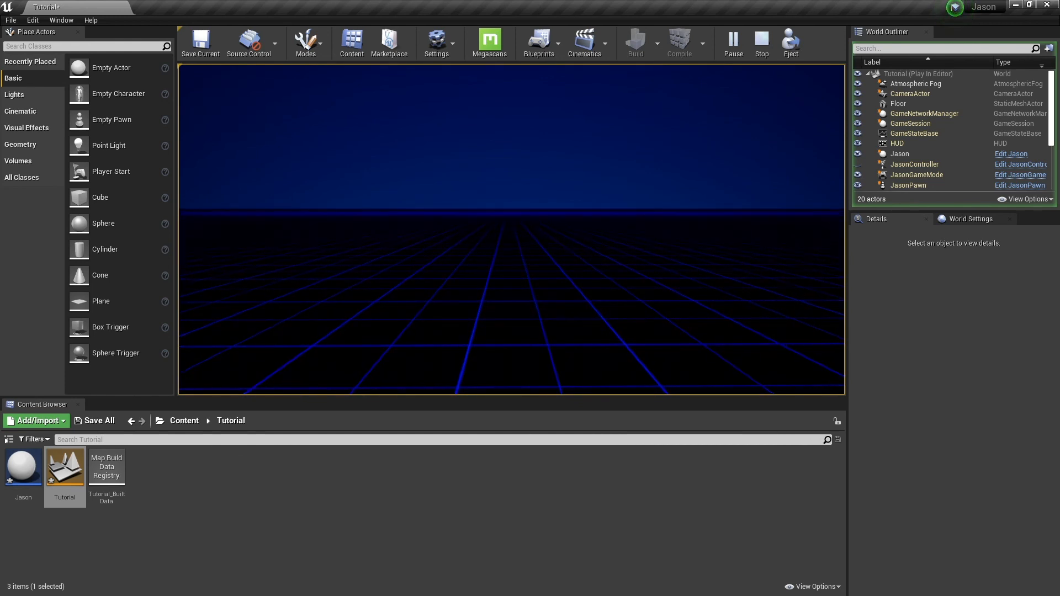
key("Escape")
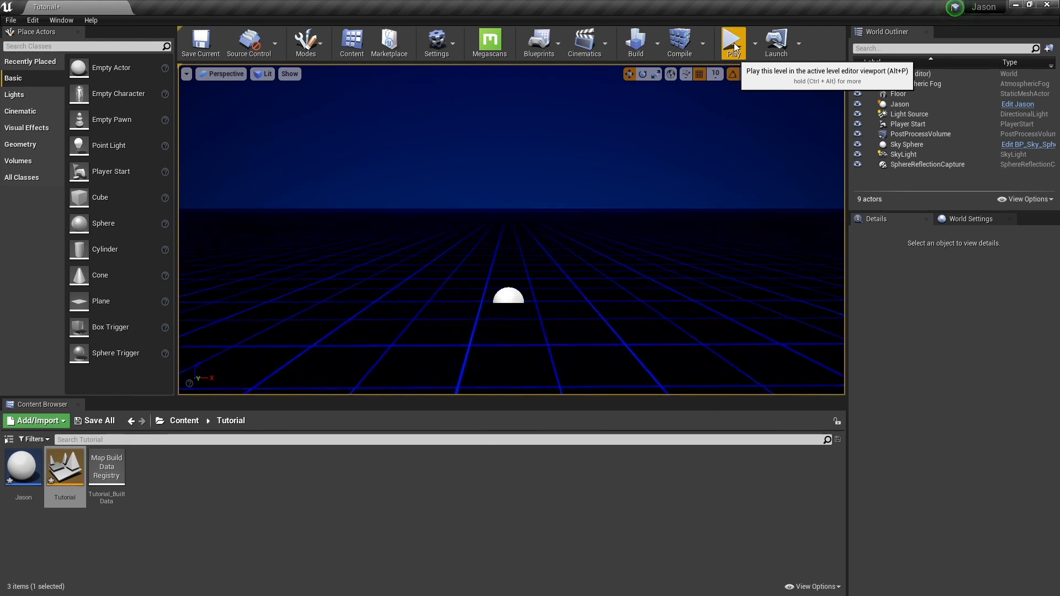
left_click(734, 44)
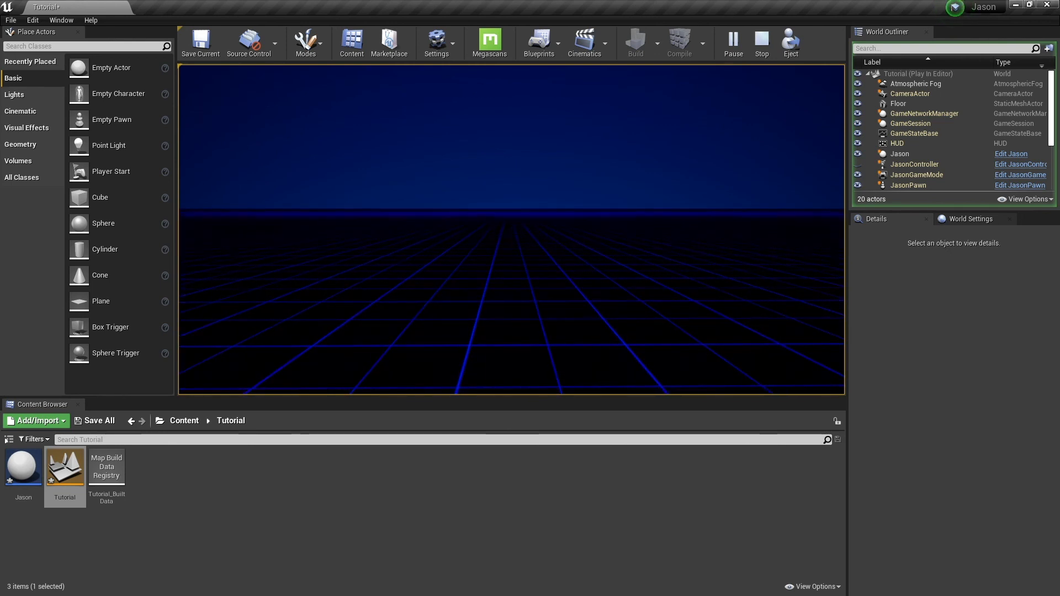
key("Escape")
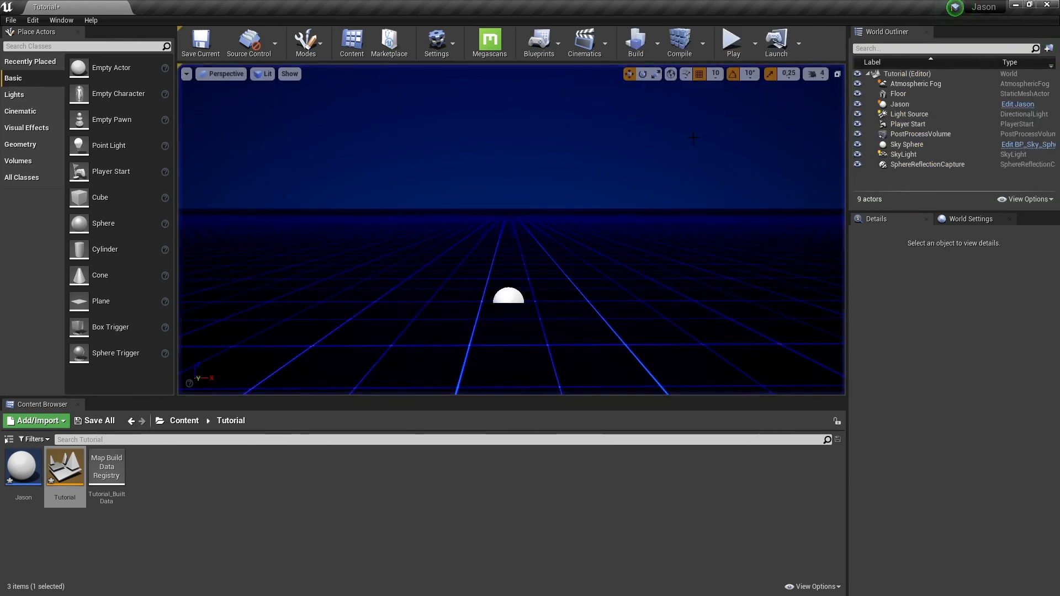